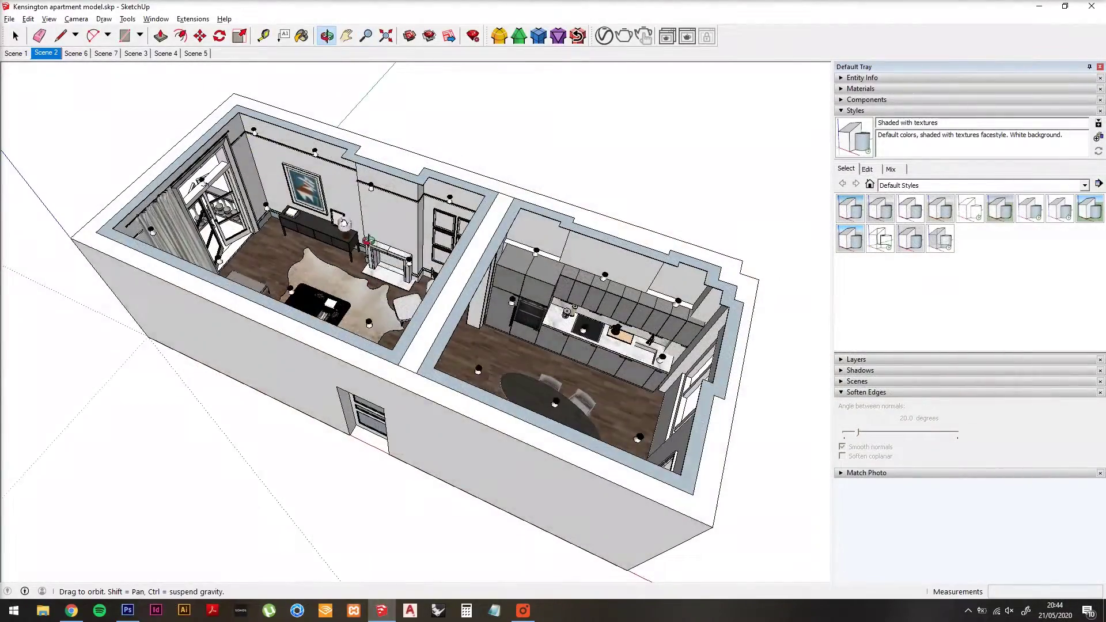
Step: Display the section planes around the apartment model
{"action": "left_click", "coordinate": [49, 18]}
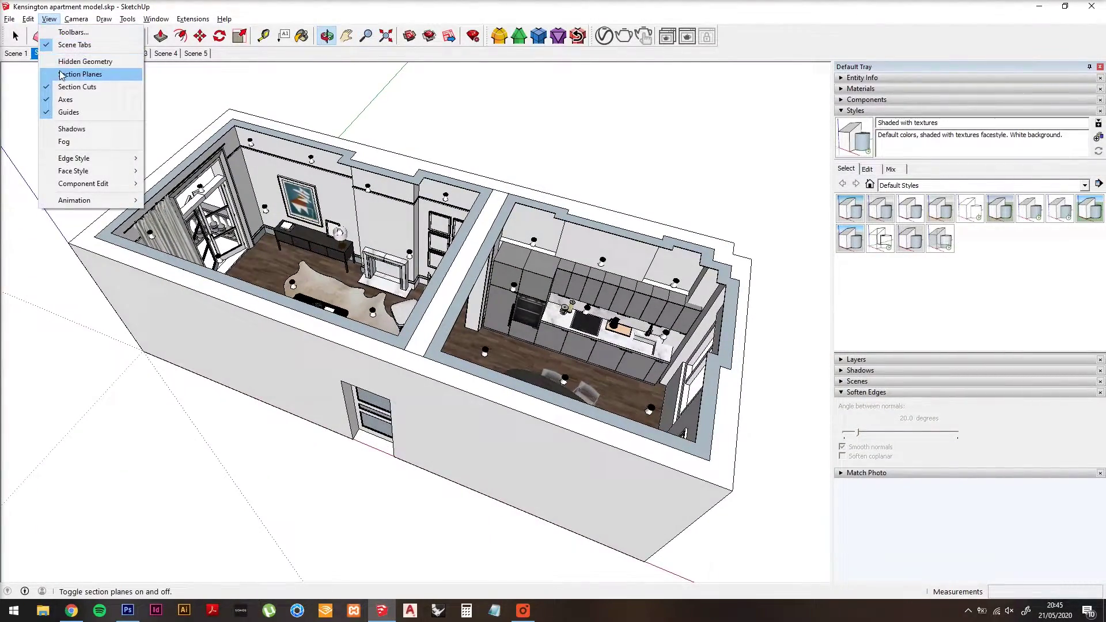
{"action": "left_click", "coordinate": [77, 74]}
{"action": "scroll", "coordinate": [543, 267], "scroll_direction": "down", "scroll_amount": 2}
{"action": "left_click_drag", "start_coordinate": [543, 267], "coordinate": [496, 245]}
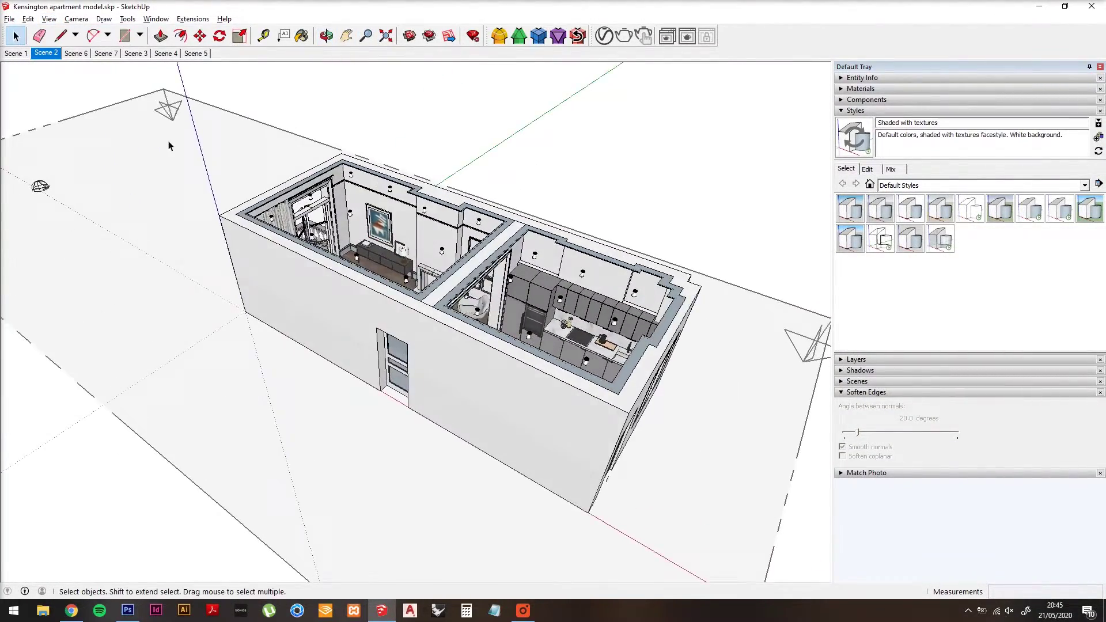
Step: Activate the horizontal section plane's cut through the apartment and align the view to it
{"action": "double_click", "coordinate": [167, 129]}
{"action": "right_click", "coordinate": [252, 144]}
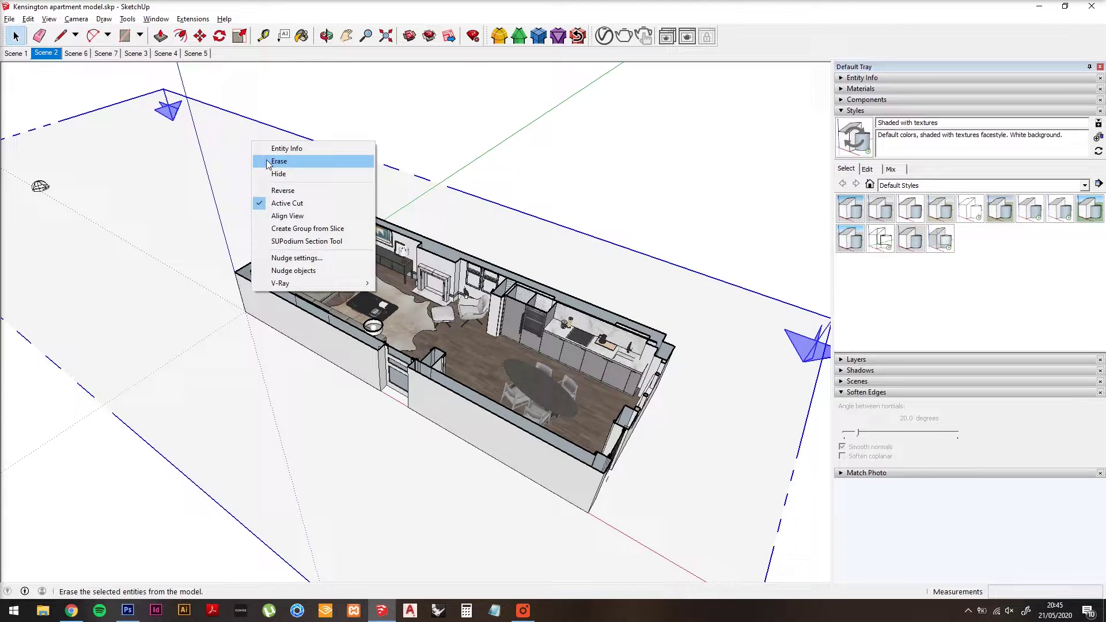
{"action": "left_click", "coordinate": [299, 215]}
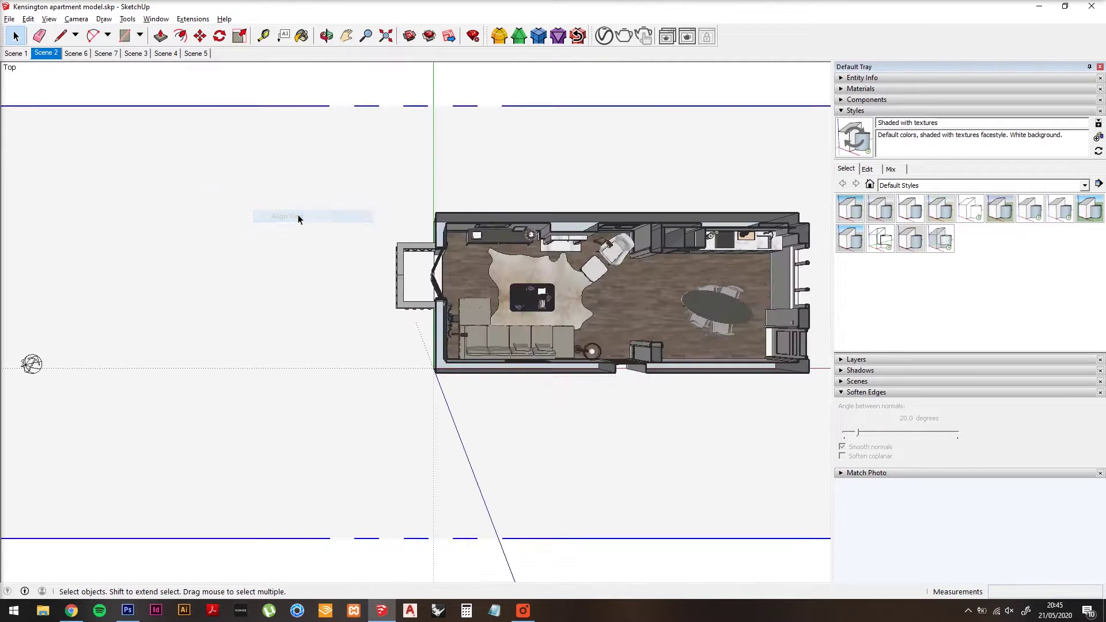
Step: Switch the camera to parallel projection for a flat top view of the whole floor plan
{"action": "left_click", "coordinate": [76, 19]}
{"action": "left_click", "coordinate": [108, 74]}
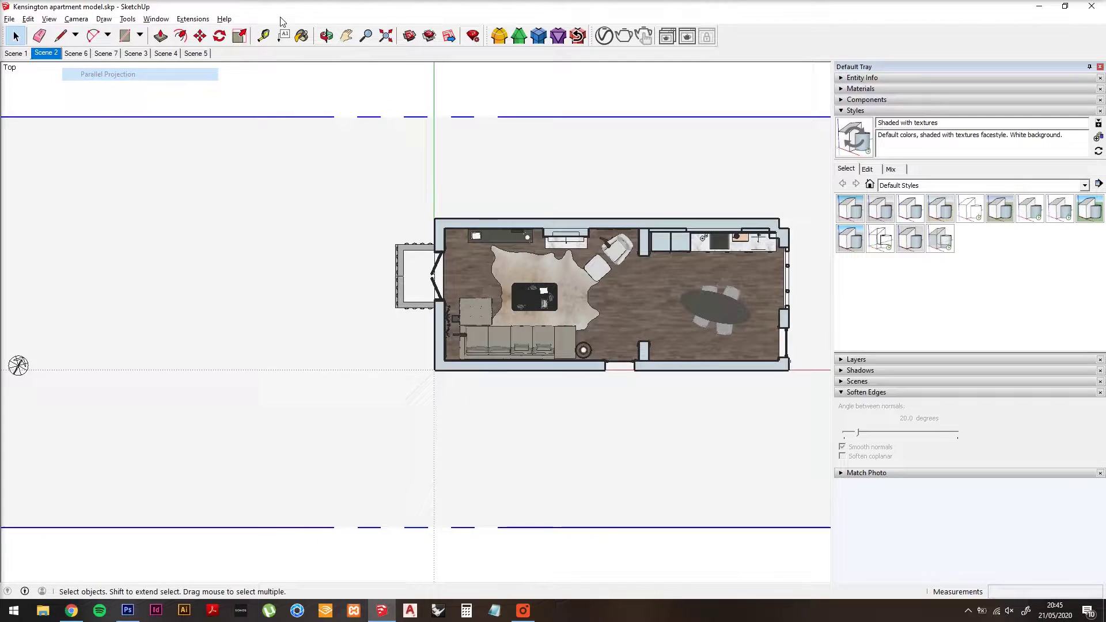
{"action": "left_click", "coordinate": [346, 36]}
{"action": "left_click_drag", "start_coordinate": [537, 303], "coordinate": [436, 276]}
{"action": "scroll", "coordinate": [495, 251], "scroll_direction": "up", "scroll_amount": 6}
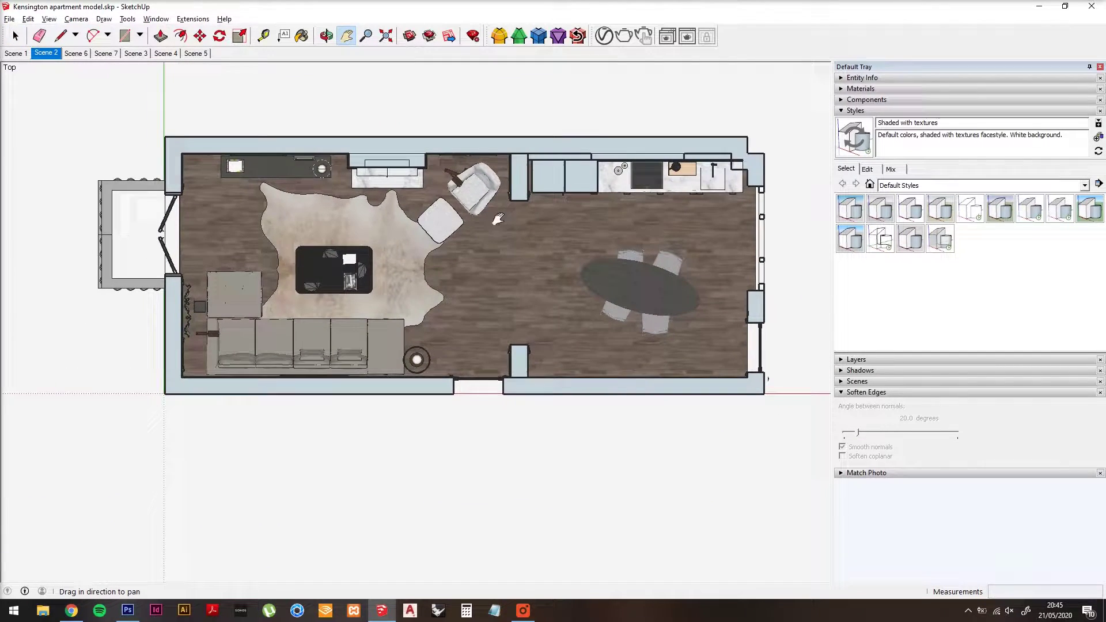
{"action": "scroll", "coordinate": [496, 252], "scroll_direction": "down", "scroll_amount": 1}
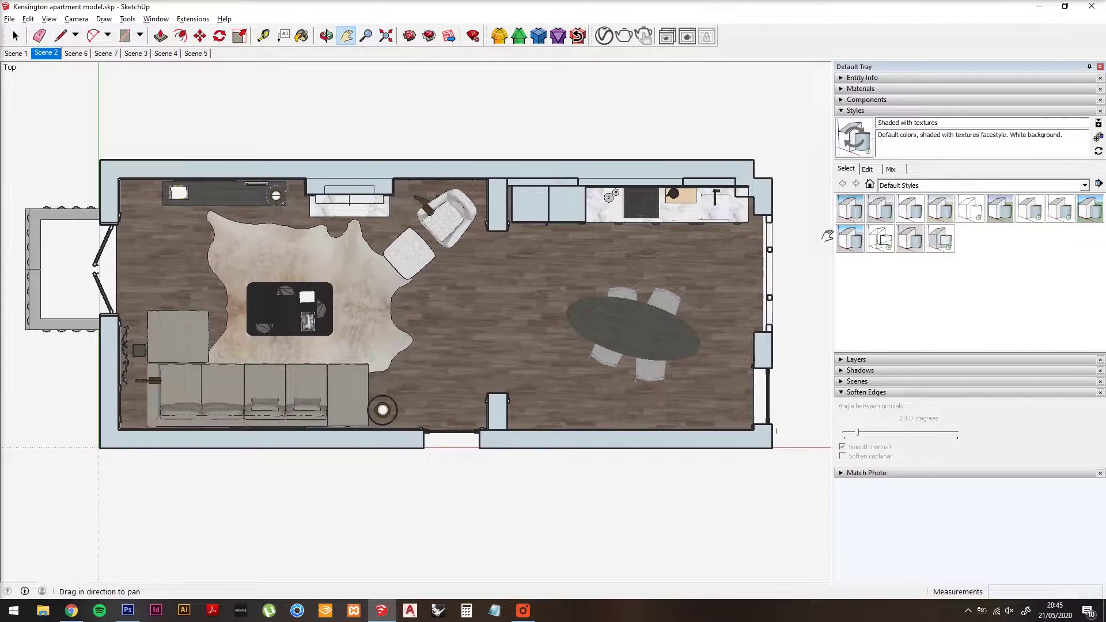
Step: Turn off edges in the current style so the textured plan is drawn without edge lines
{"action": "left_click", "coordinate": [868, 170]}
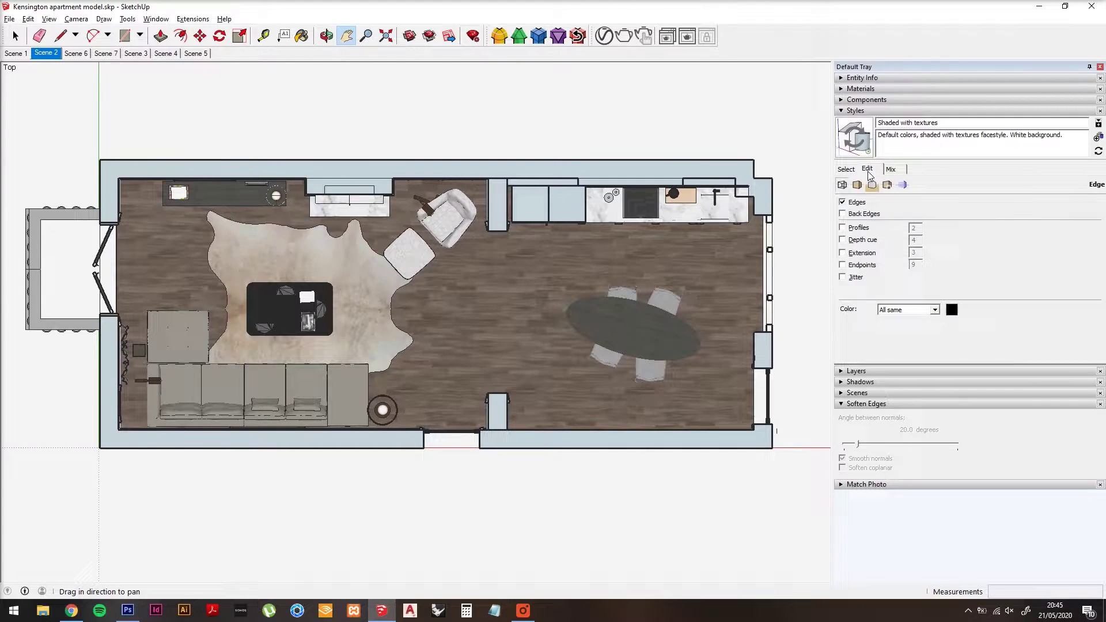
{"action": "left_click", "coordinate": [846, 203]}
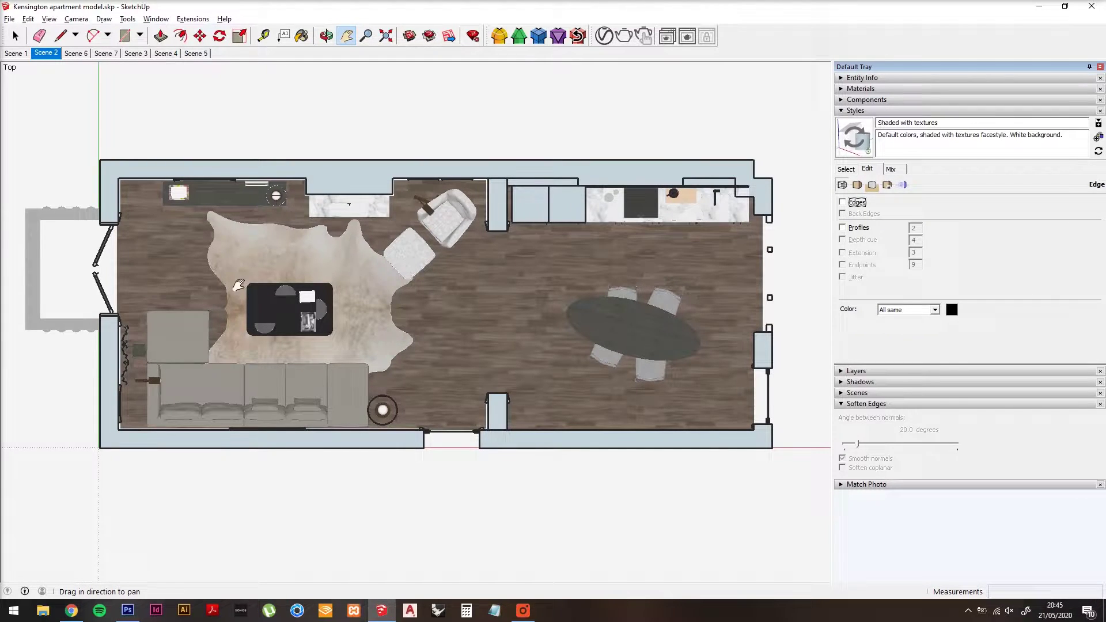
{"action": "left_click", "coordinate": [846, 170]}
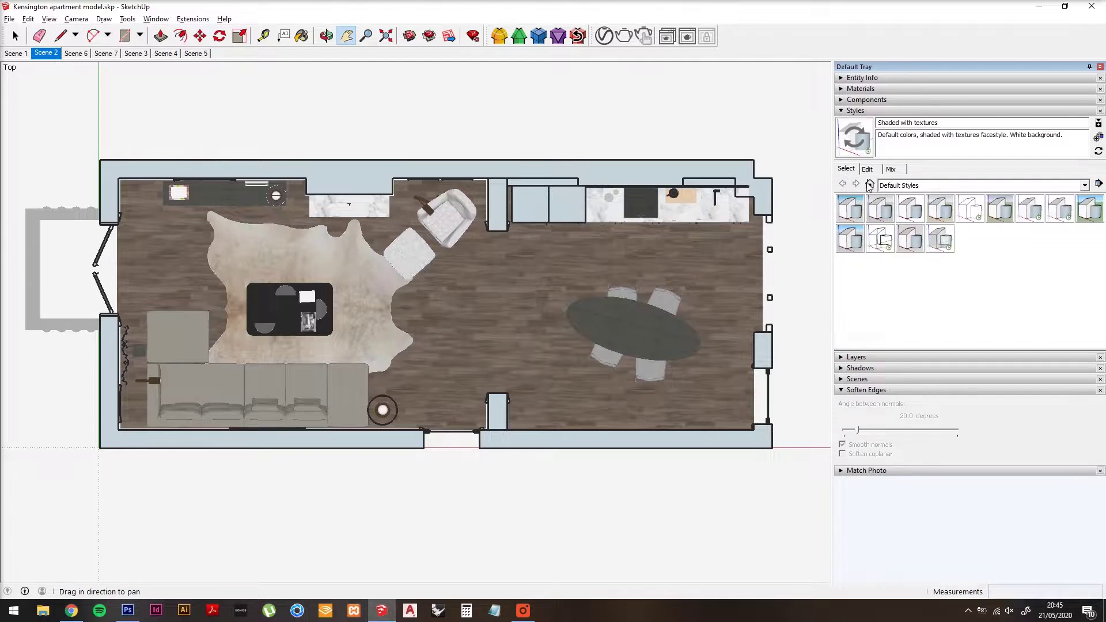
Step: Set the style's back face color to white
{"action": "left_click", "coordinate": [868, 169]}
{"action": "left_click", "coordinate": [859, 186]}
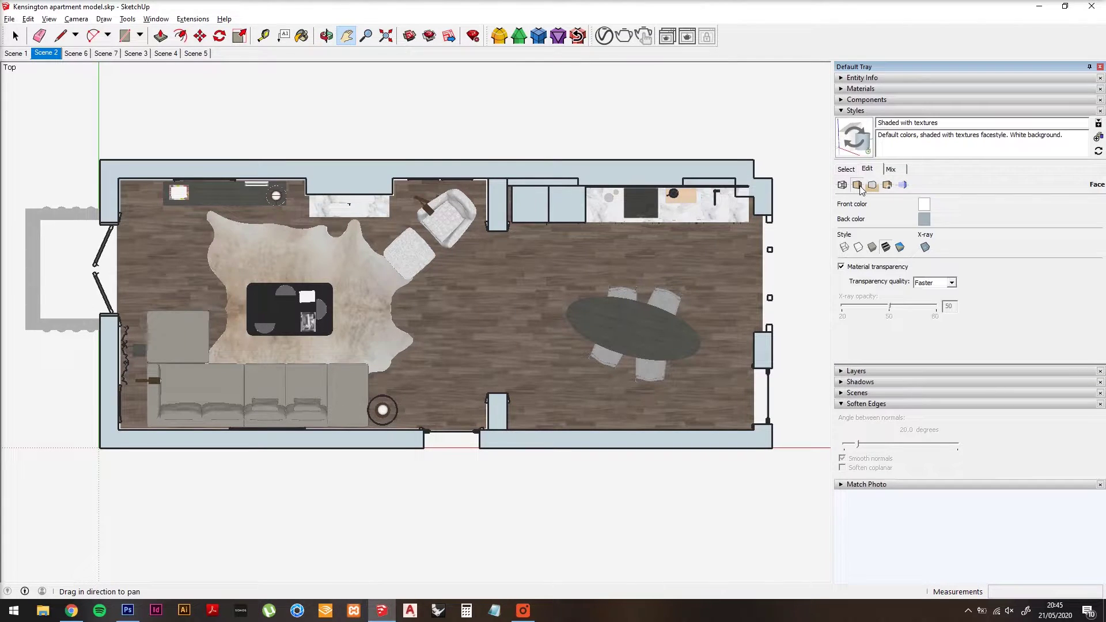
{"action": "left_click", "coordinate": [923, 219]}
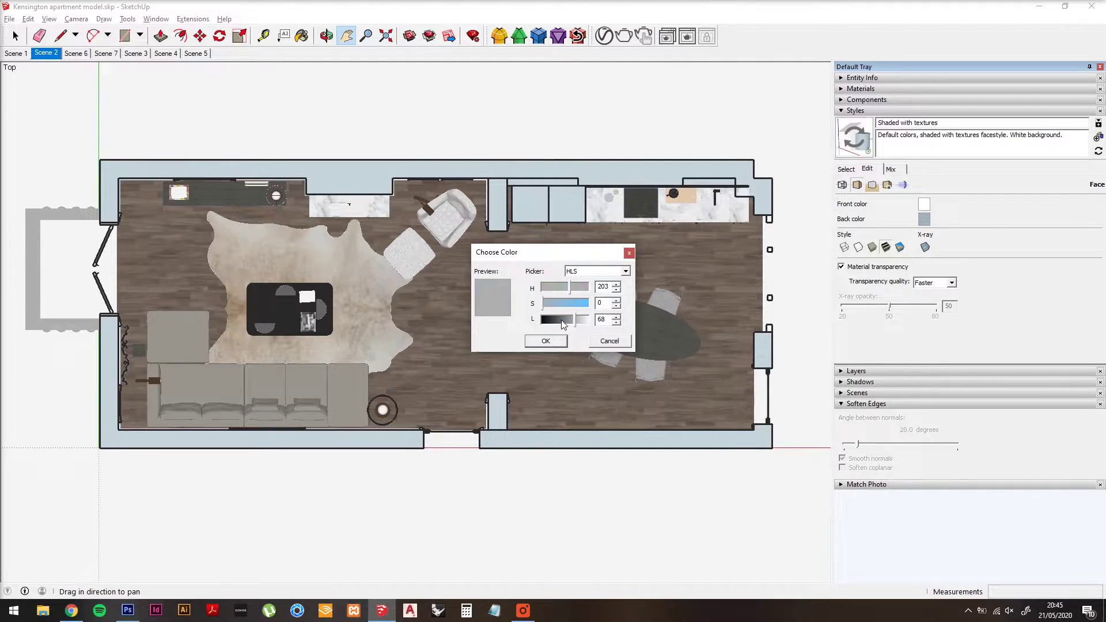
{"action": "left_click_drag", "start_coordinate": [578, 319], "coordinate": [591, 320]}
{"action": "left_click", "coordinate": [547, 341]}
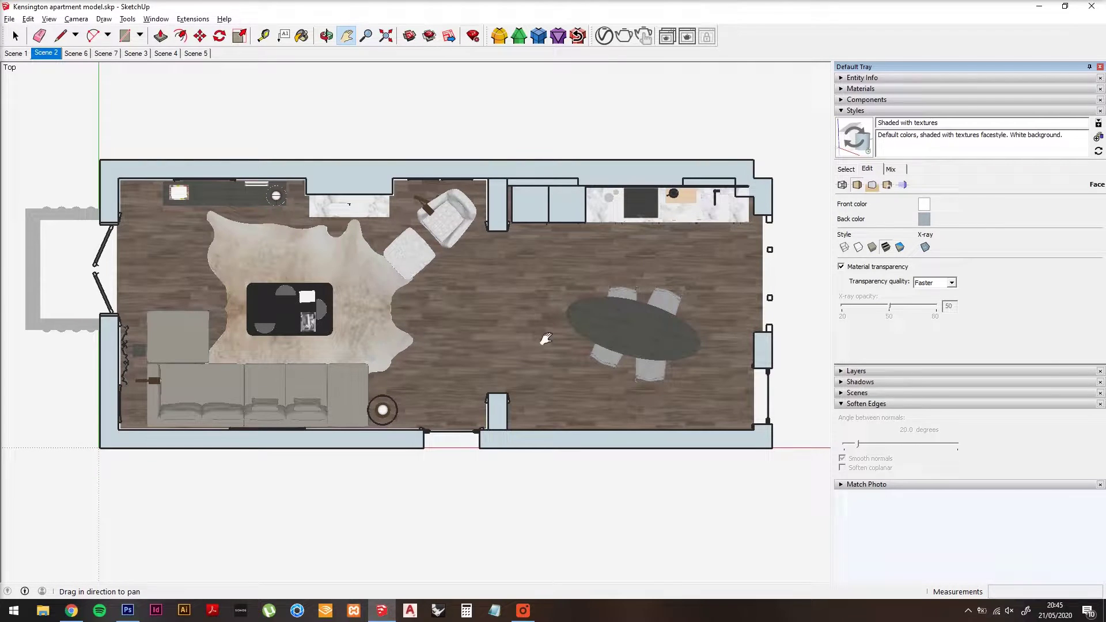
Step: Export the textured plan as a 2D JPEG named Layer 1 to the Desktop, at 3000 by 1881 pixels
{"action": "left_click", "coordinate": [10, 19]}
{"action": "mouse_move", "coordinate": [40, 196]}
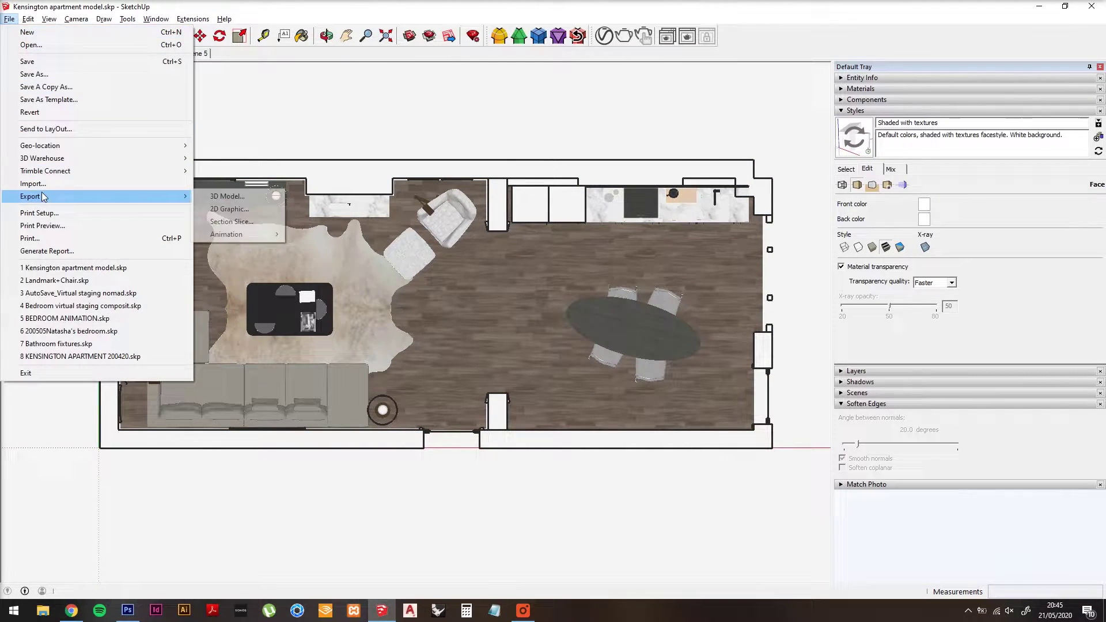
{"action": "left_click", "coordinate": [216, 212]}
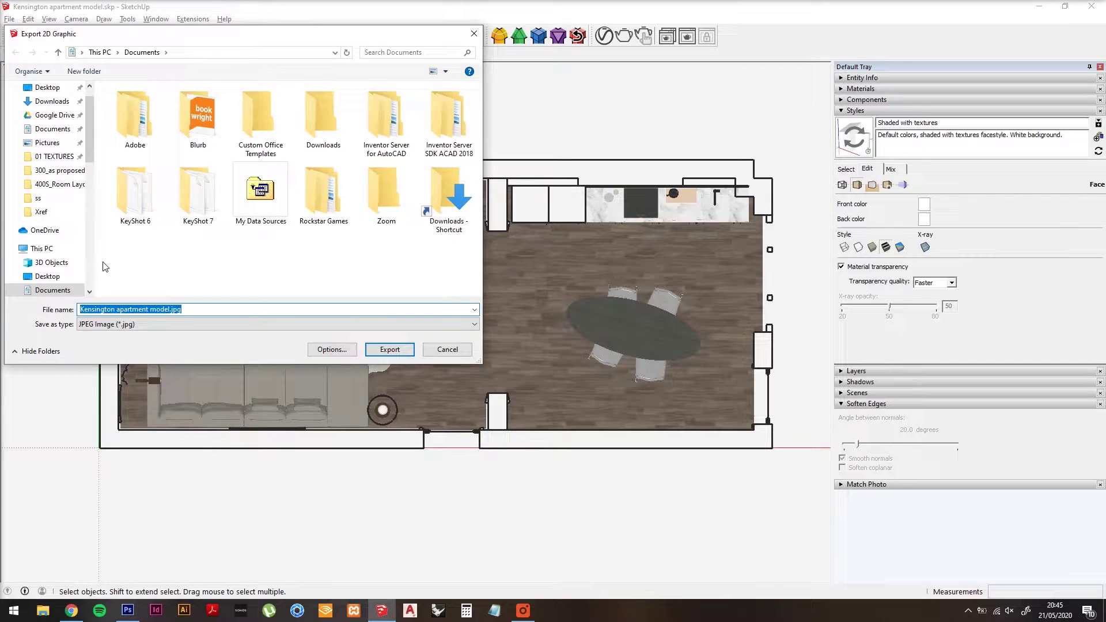
{"action": "left_click", "coordinate": [58, 276]}
{"action": "left_click", "coordinate": [363, 309]}
{"action": "type", "text": "Layer 1"}
{"action": "left_click", "coordinate": [323, 354]}
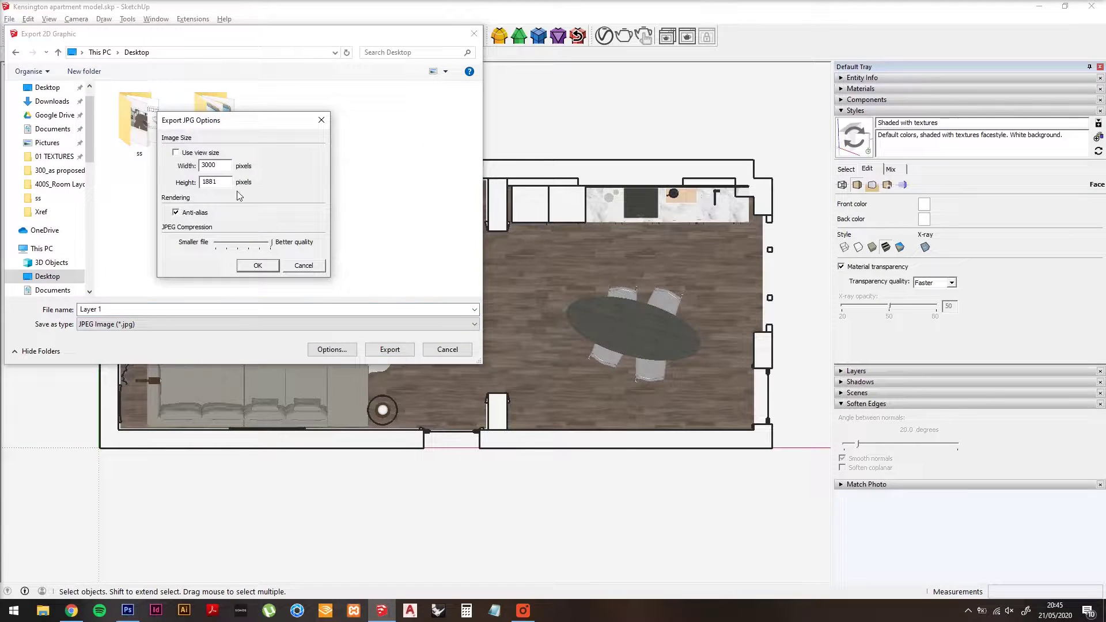
{"action": "left_click", "coordinate": [241, 267]}
{"action": "left_click", "coordinate": [382, 349]}
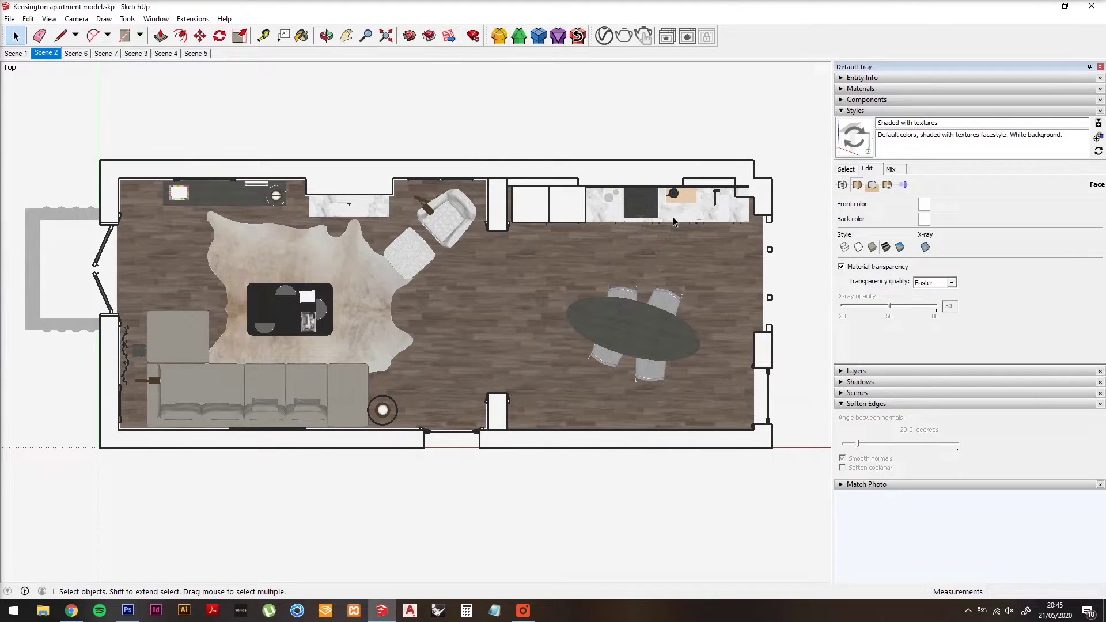
Step: Change the style's face display to hidden line
{"action": "left_click", "coordinate": [859, 247]}
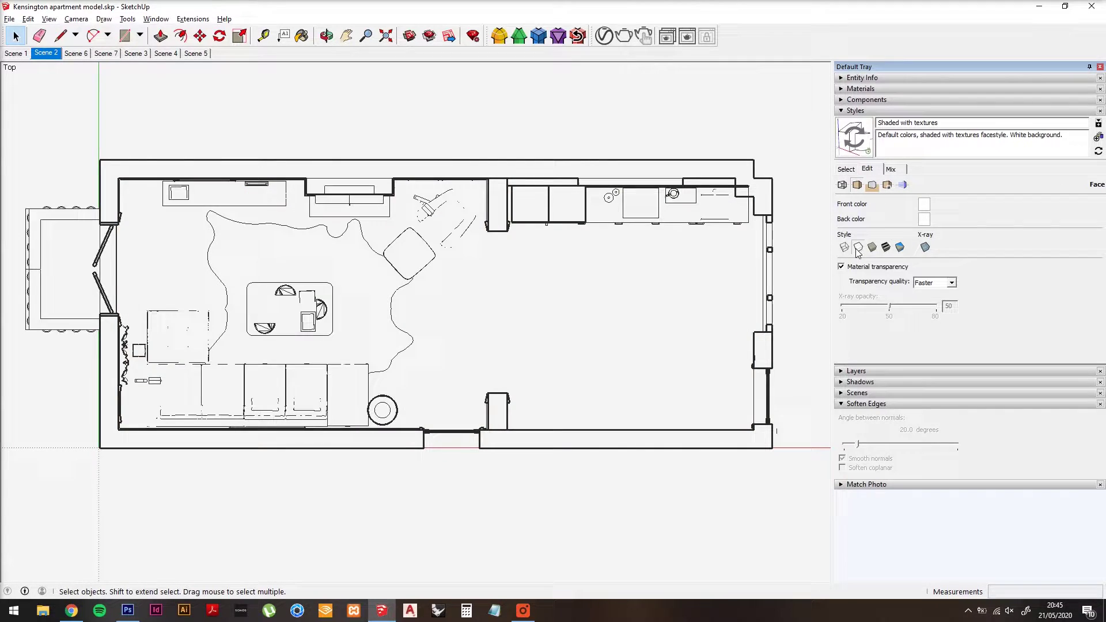
{"action": "left_click", "coordinate": [847, 169]}
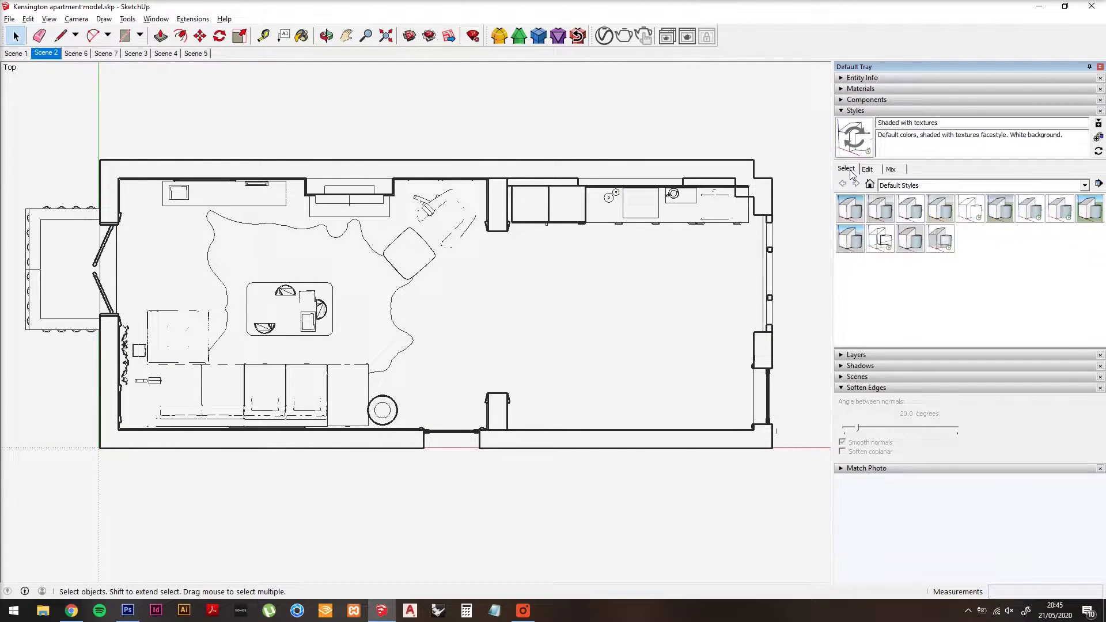
{"action": "left_click", "coordinate": [867, 169]}
Step: Enable profiles with a width of 1, plus extension, endpoints and jitter, in the style's edge settings
{"action": "left_click", "coordinate": [842, 185]}
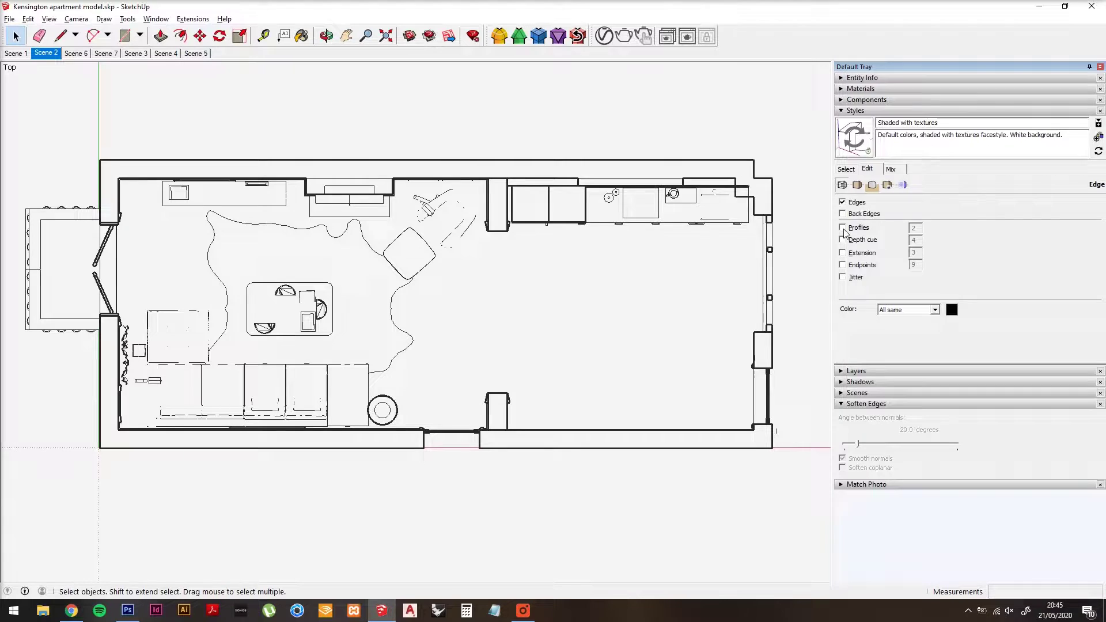
{"action": "double_click", "coordinate": [915, 228]}
{"action": "type", "text": "1"}
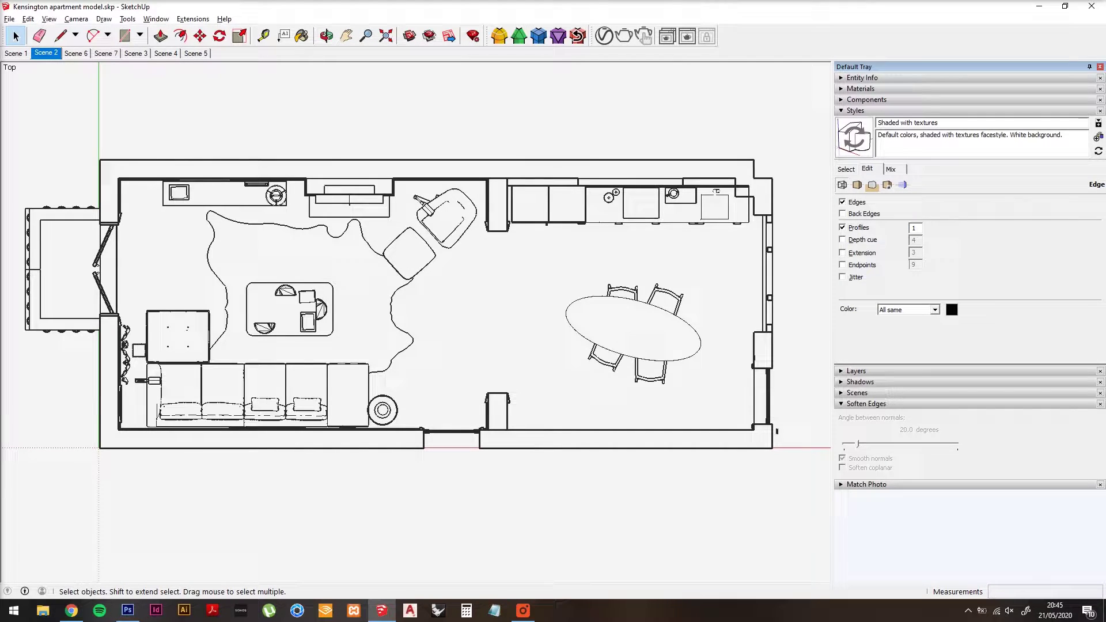
{"action": "left_click", "coordinate": [843, 254]}
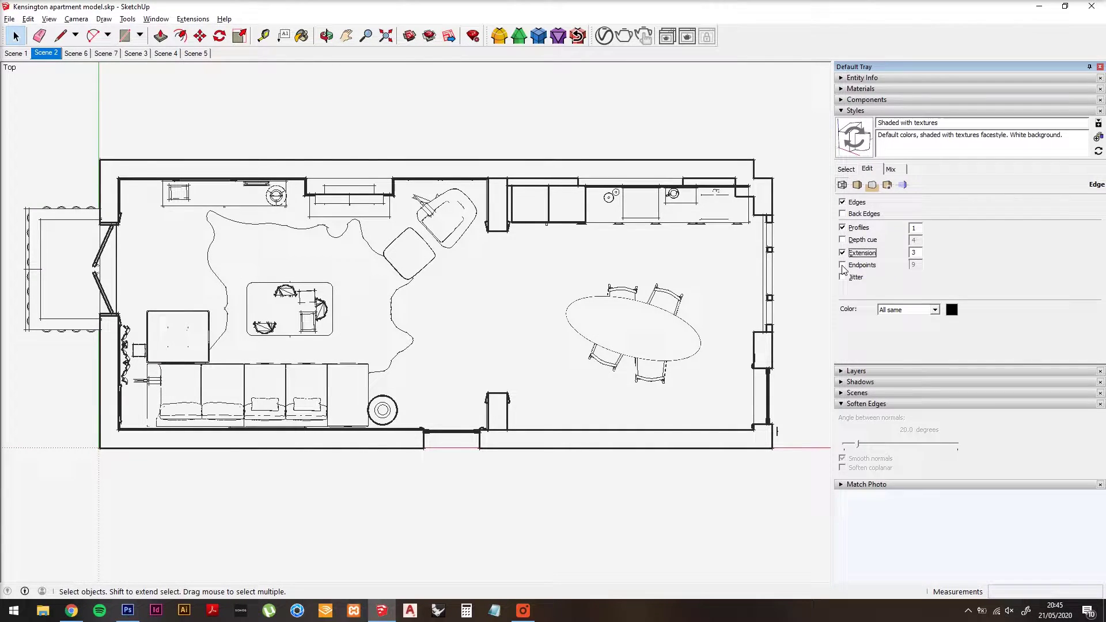
{"action": "left_click", "coordinate": [842, 278]}
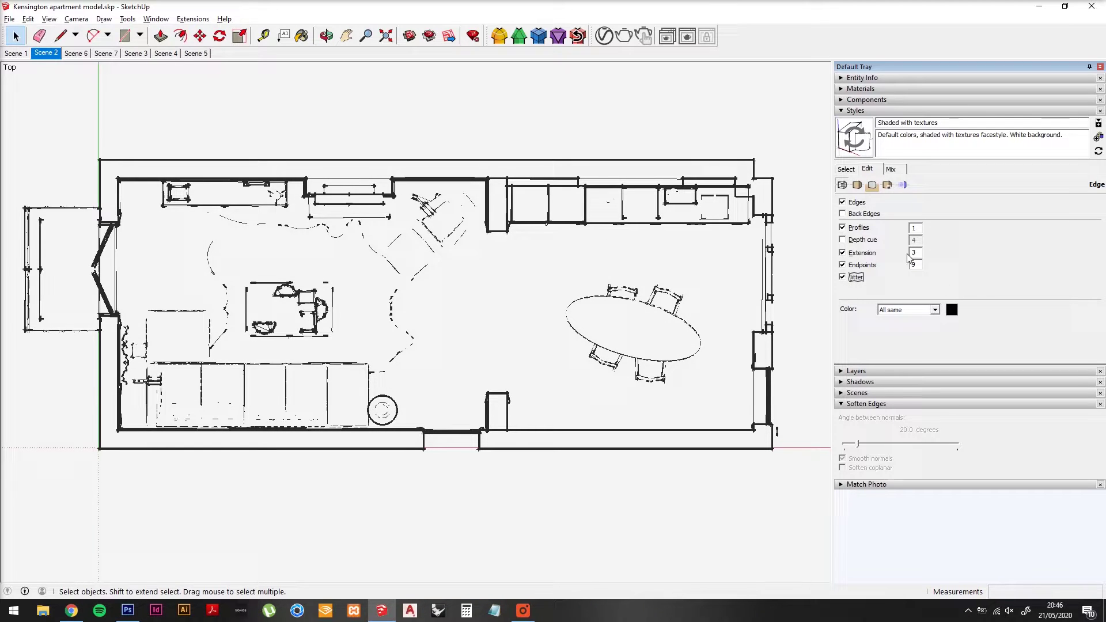
Step: Lighten the style's edge color from black to dark grey
{"action": "left_click", "coordinate": [952, 309]}
{"action": "left_click_drag", "start_coordinate": [543, 322], "coordinate": [551, 325]}
{"action": "left_click", "coordinate": [546, 341]}
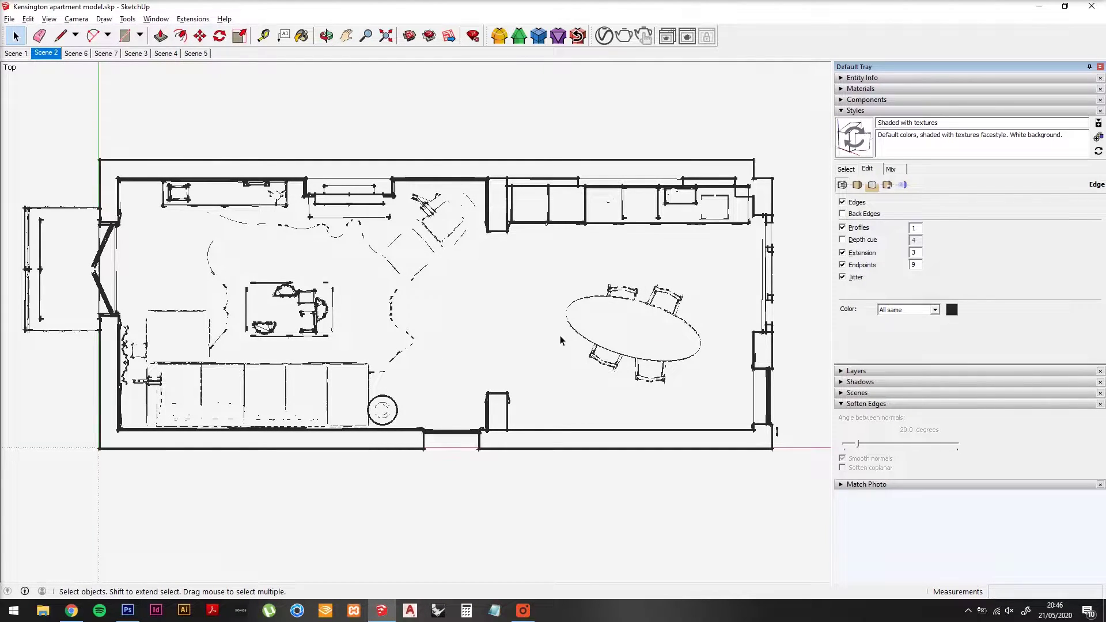
Step: Export the sketchy line plan as a 2D JPEG named Layer 2 to the Desktop
{"action": "left_click", "coordinate": [9, 18]}
{"action": "mouse_move", "coordinate": [144, 197]}
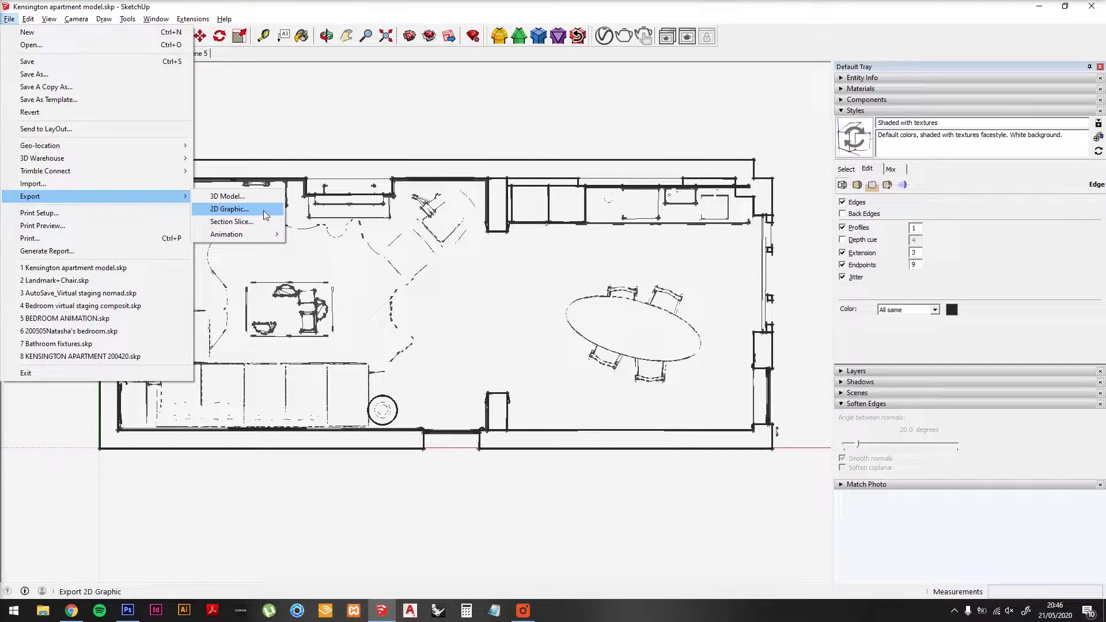
{"action": "left_click", "coordinate": [267, 211]}
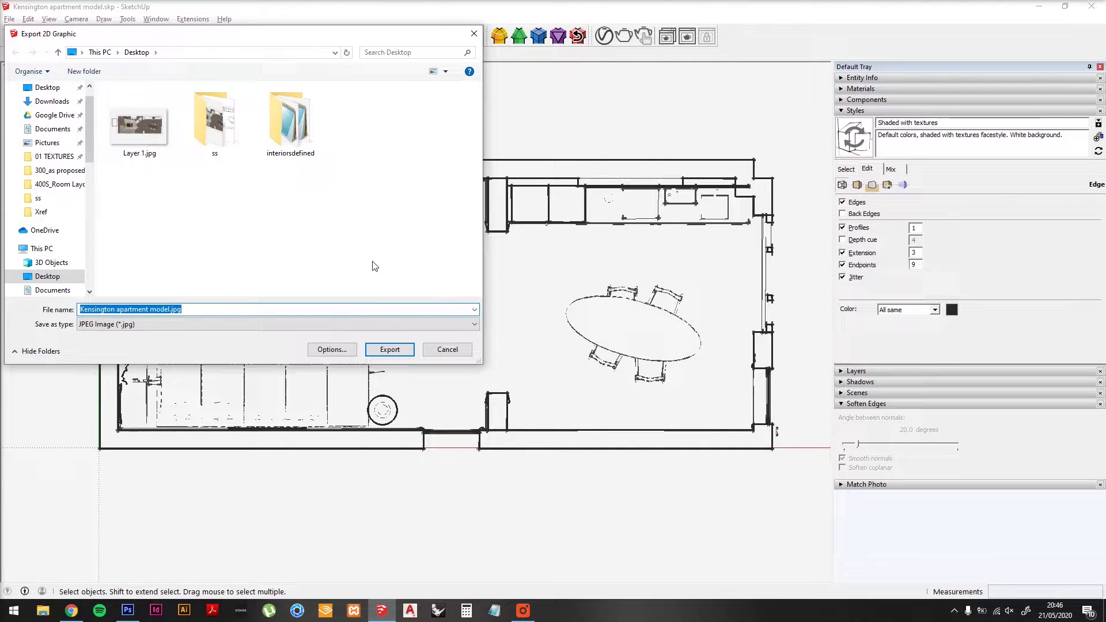
{"action": "type", "text": "Layer 2"}
{"action": "key", "text": "Return"}
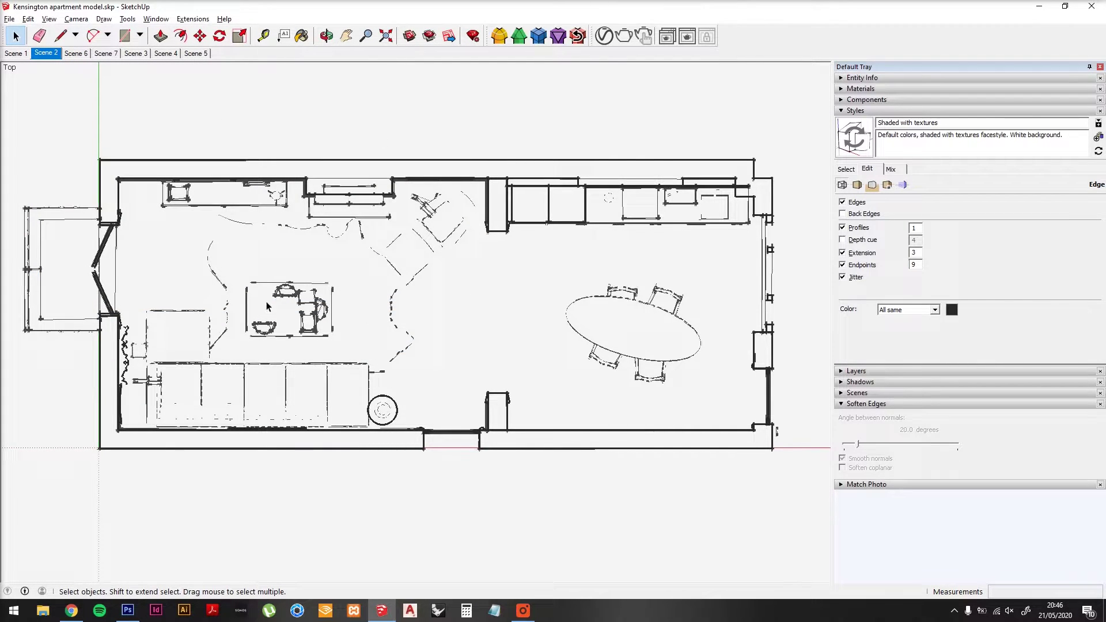
Step: Switch to Photoshop and open Layer 1.jpg and Layer 2.jpg from the Desktop together
{"action": "left_click", "coordinate": [127, 610]}
{"action": "left_click", "coordinate": [32, 8]}
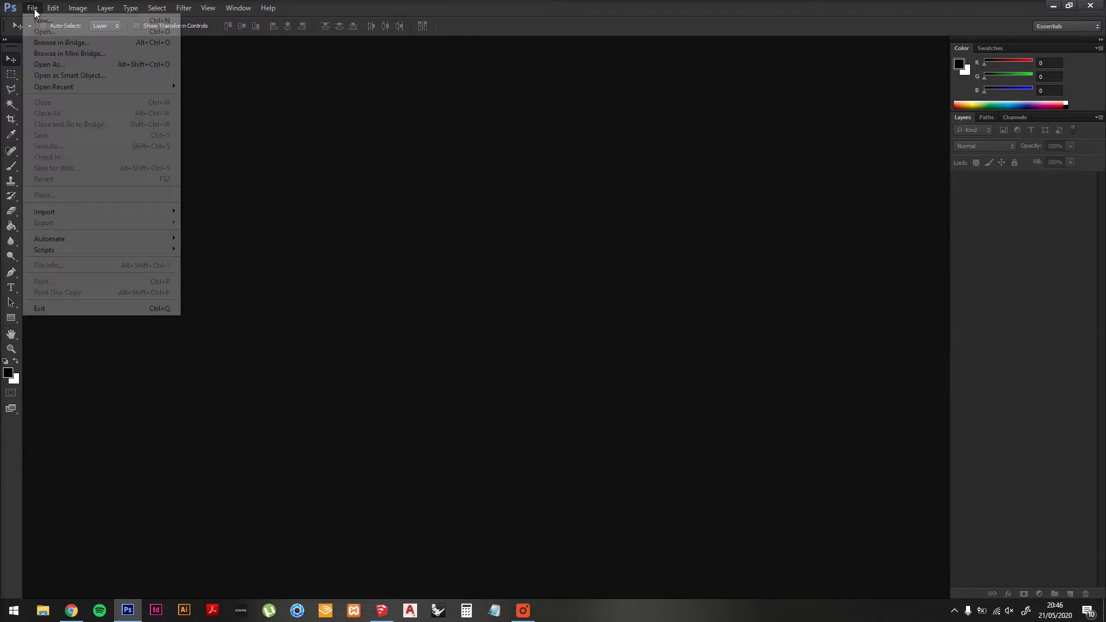
{"action": "left_click", "coordinate": [44, 33]}
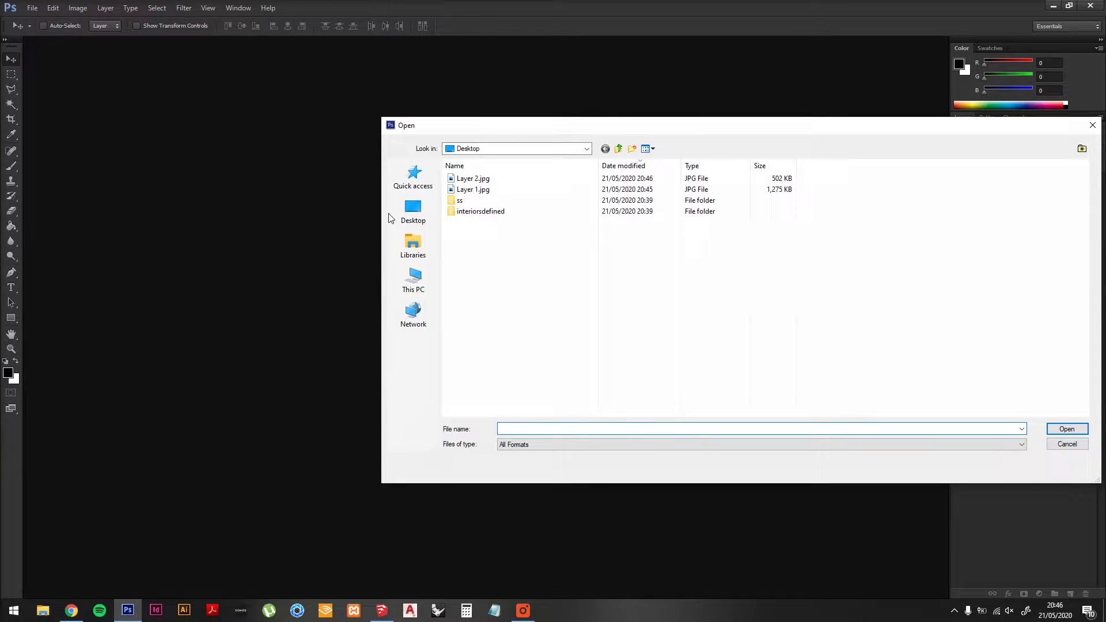
{"action": "left_click", "coordinate": [413, 211]}
{"action": "left_click", "coordinate": [602, 183]}
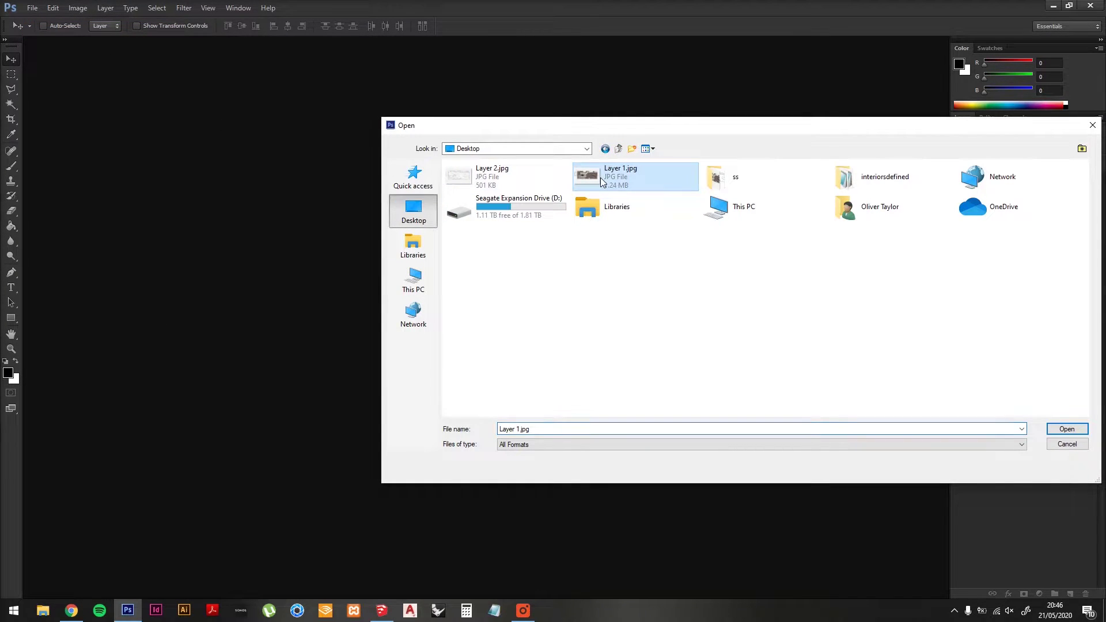
{"action": "left_click", "coordinate": [559, 178], "text": "ctrl"}
{"action": "key", "text": "Return"}
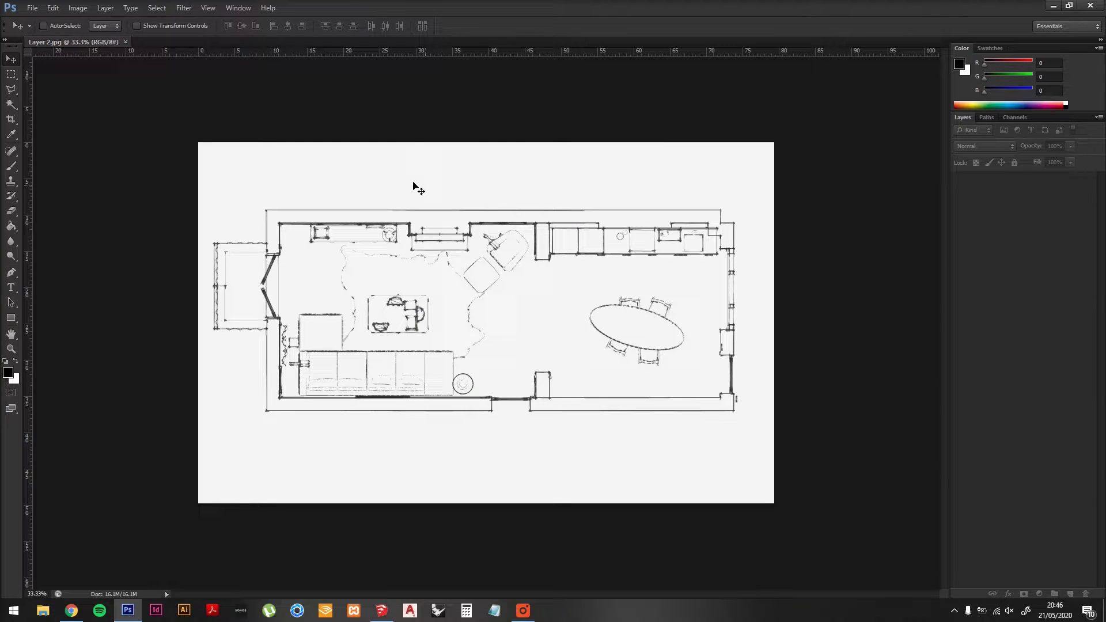
Step: Duplicate the background layer of Layer 1.jpg into the Layer 2.jpg document
{"action": "right_click", "coordinate": [998, 180]}
{"action": "left_click", "coordinate": [1004, 203]}
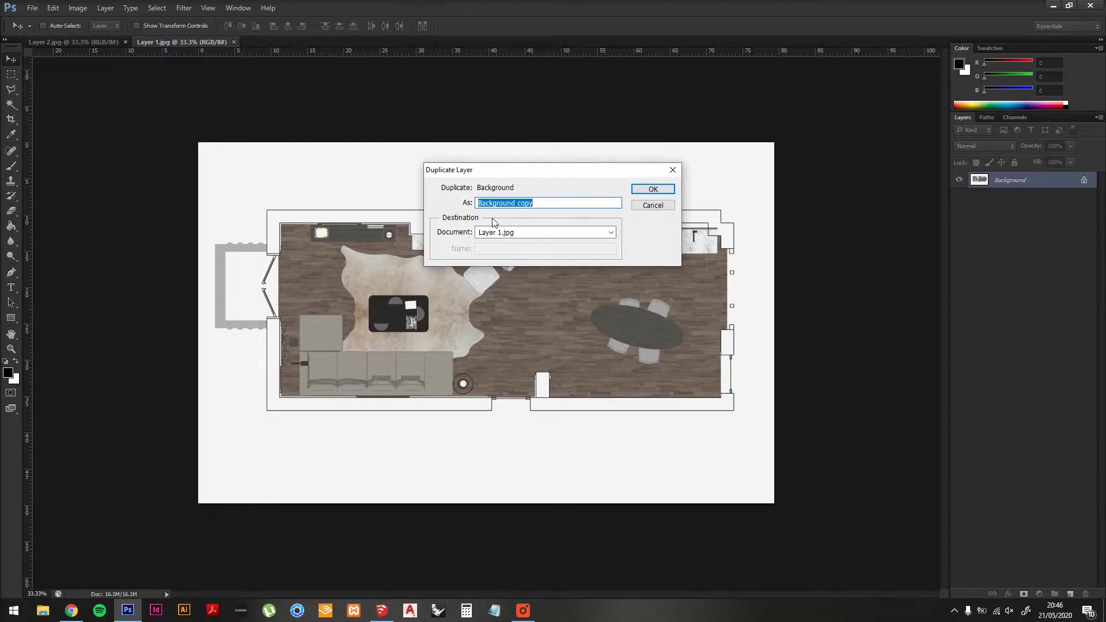
{"action": "left_click", "coordinate": [542, 232]}
{"action": "left_click", "coordinate": [508, 254]}
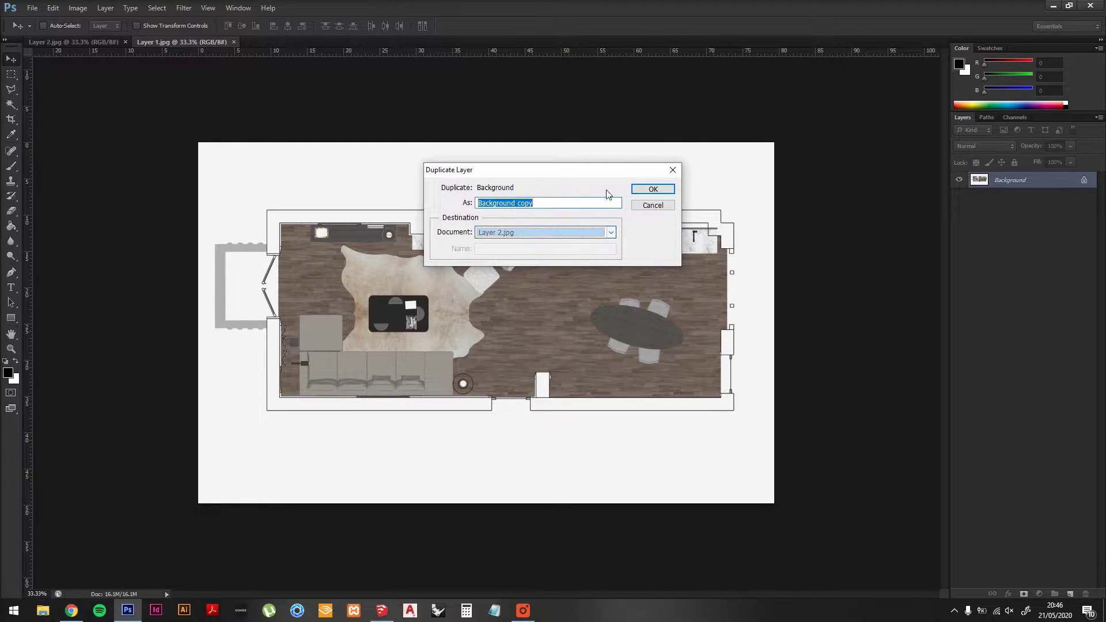
{"action": "left_click", "coordinate": [657, 189]}
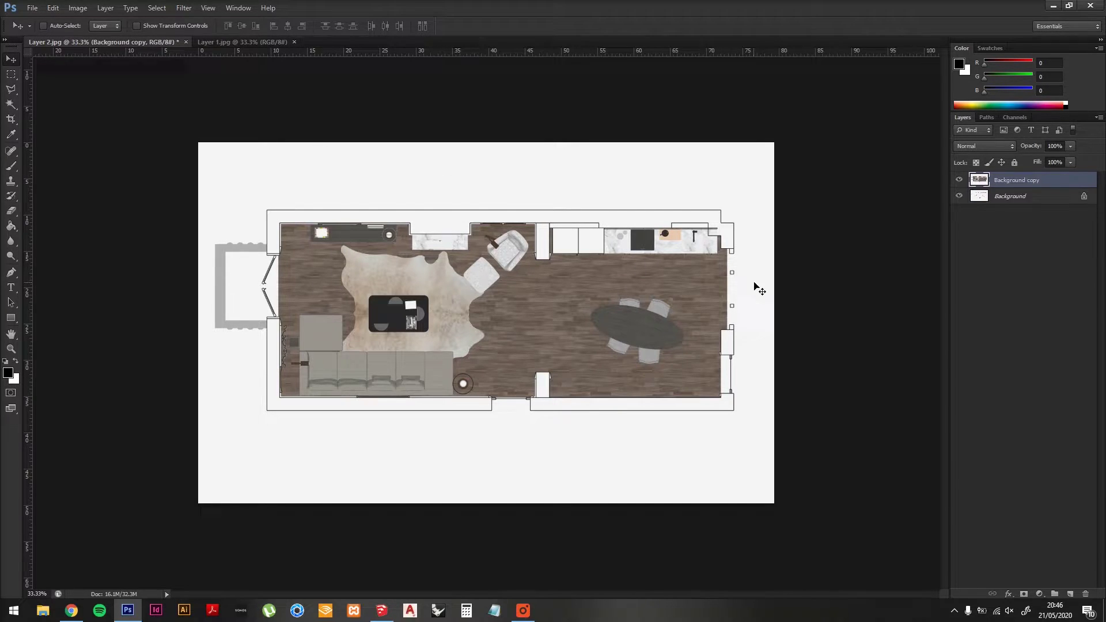
Step: Replace the locked line-drawing background with an unlocked duplicate and move it above the textured plan layer
{"action": "left_click", "coordinate": [1020, 197]}
{"action": "key", "text": "ctrl+j"}
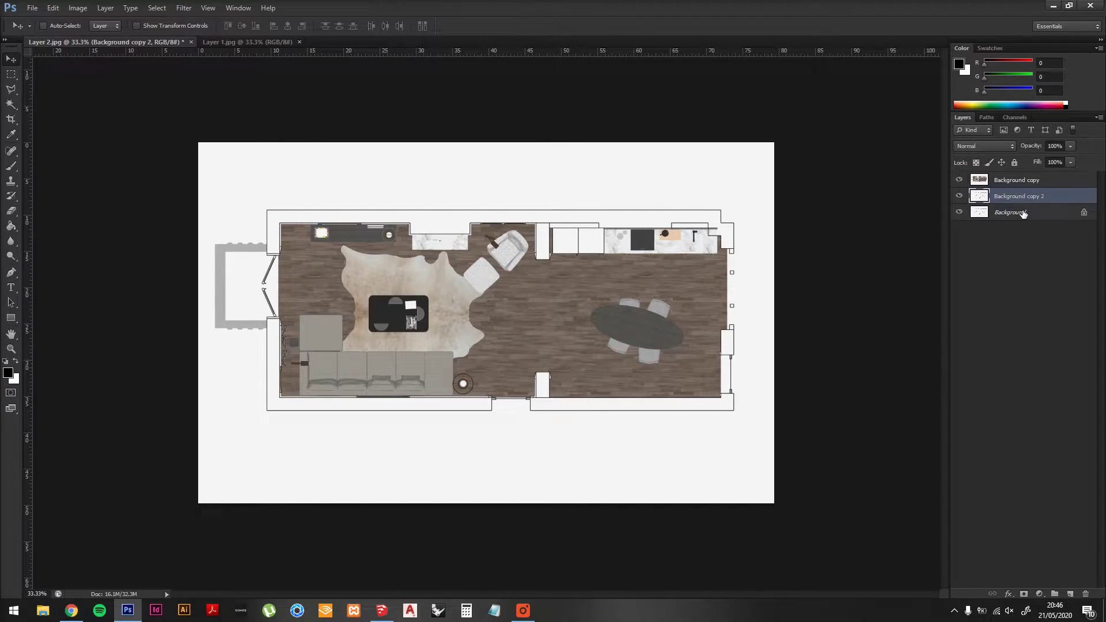
{"action": "left_click", "coordinate": [1022, 214]}
{"action": "key", "text": "Delete"}
{"action": "left_click_drag", "start_coordinate": [1020, 200], "coordinate": [1014, 180]}
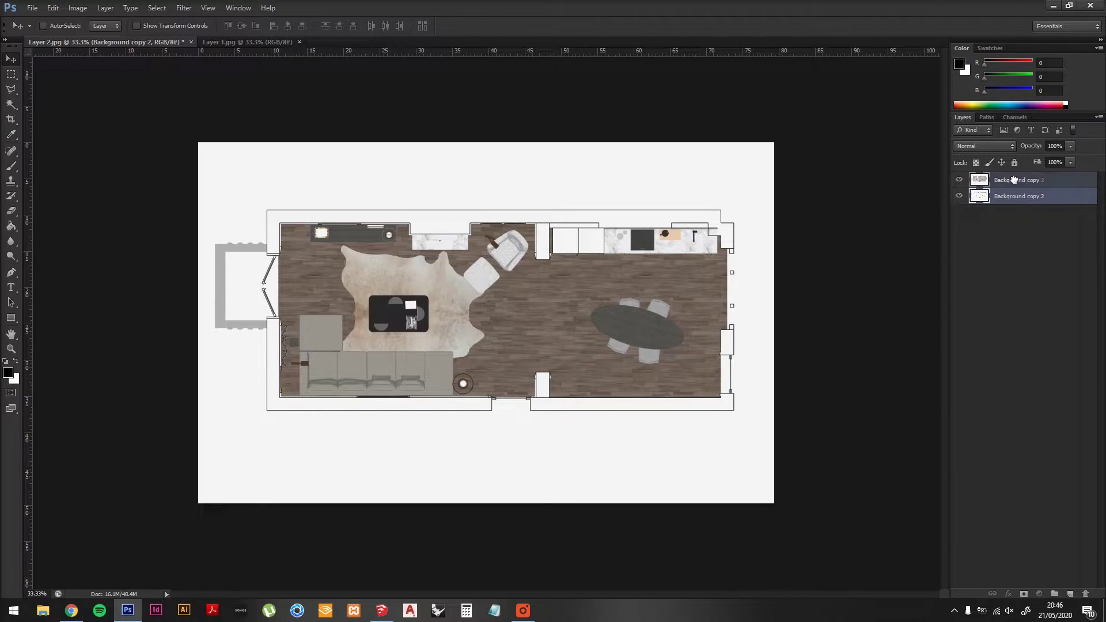
Step: Set the line-drawing layer to Multiply blending and check its effect by switching the layer's visibility off and on
{"action": "left_click", "coordinate": [984, 146]}
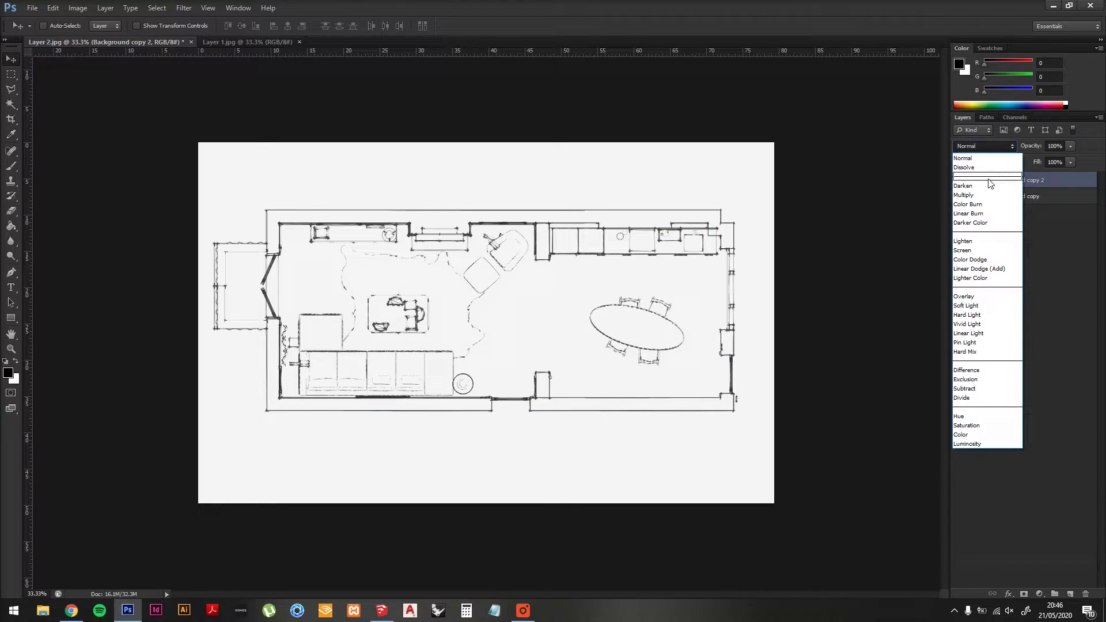
{"action": "left_click", "coordinate": [979, 195]}
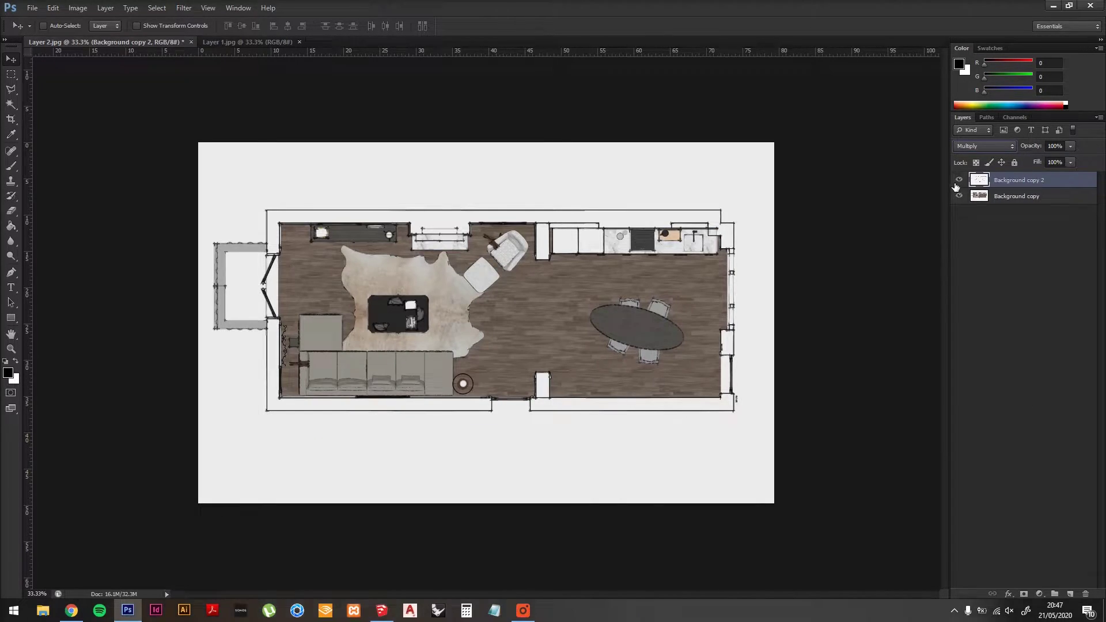
{"action": "left_click", "coordinate": [959, 181]}
{"action": "left_click", "coordinate": [959, 181]}
Step: Add a new layer beneath the textured plan layer and fill it with white
{"action": "left_click", "coordinate": [1005, 199]}
{"action": "key", "text": "ctrl+shift+n"}
{"action": "key", "text": "Return"}
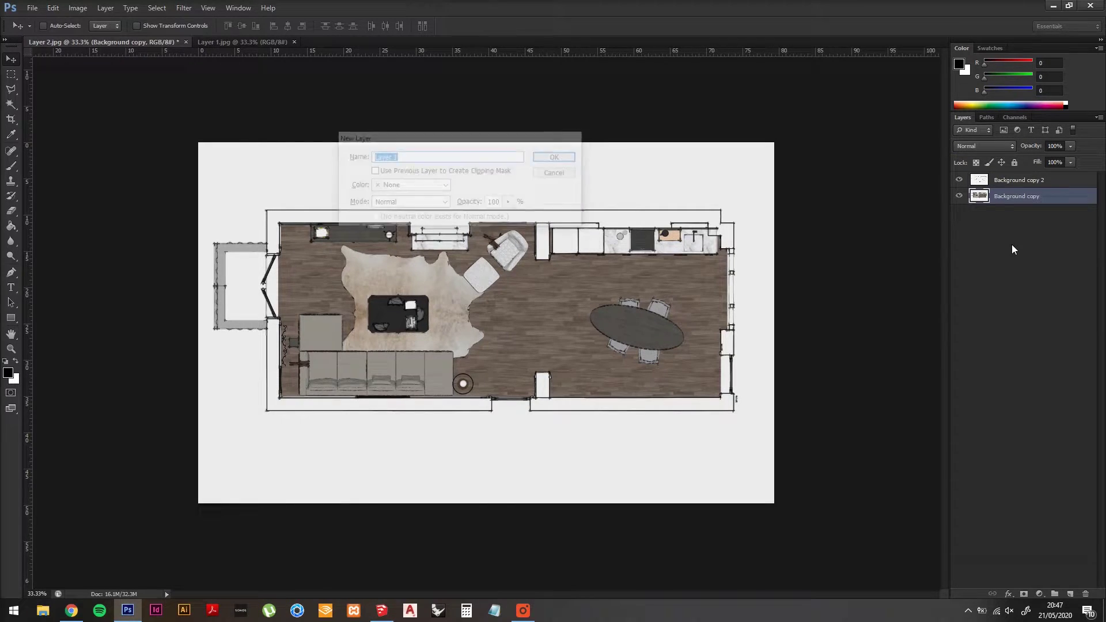
{"action": "left_click_drag", "start_coordinate": [1010, 198], "coordinate": [1005, 227]}
{"action": "key", "text": "g"}
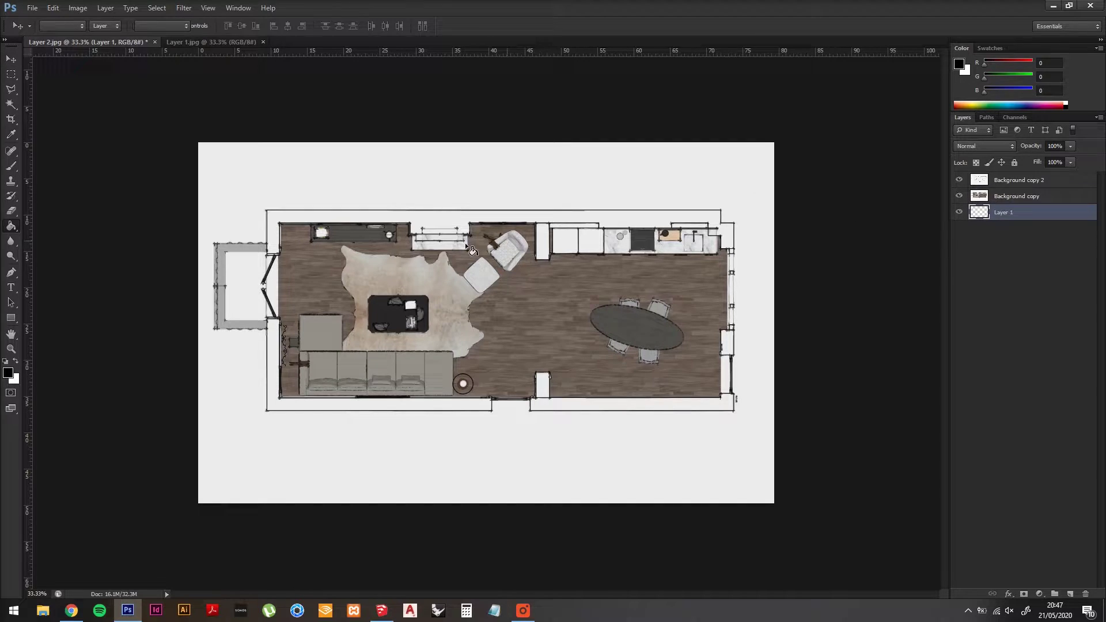
{"action": "key", "text": "x"}
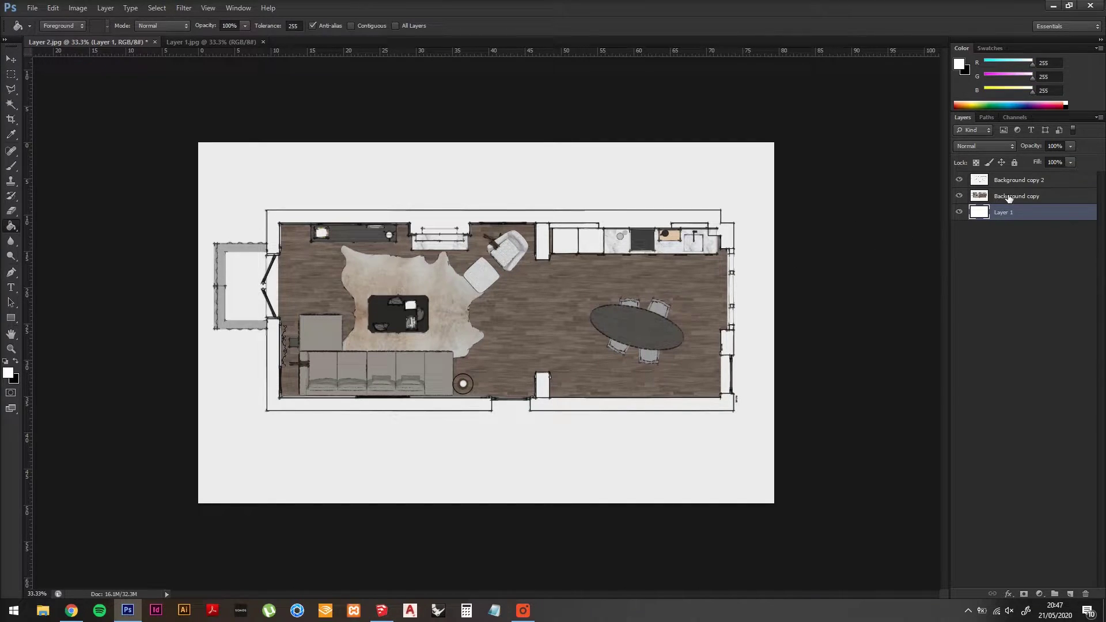
Step: Reduce the textured plan layer's opacity to 70%
{"action": "left_click", "coordinate": [1010, 199]}
{"action": "left_click_drag", "start_coordinate": [1016, 148], "coordinate": [1014, 148]}
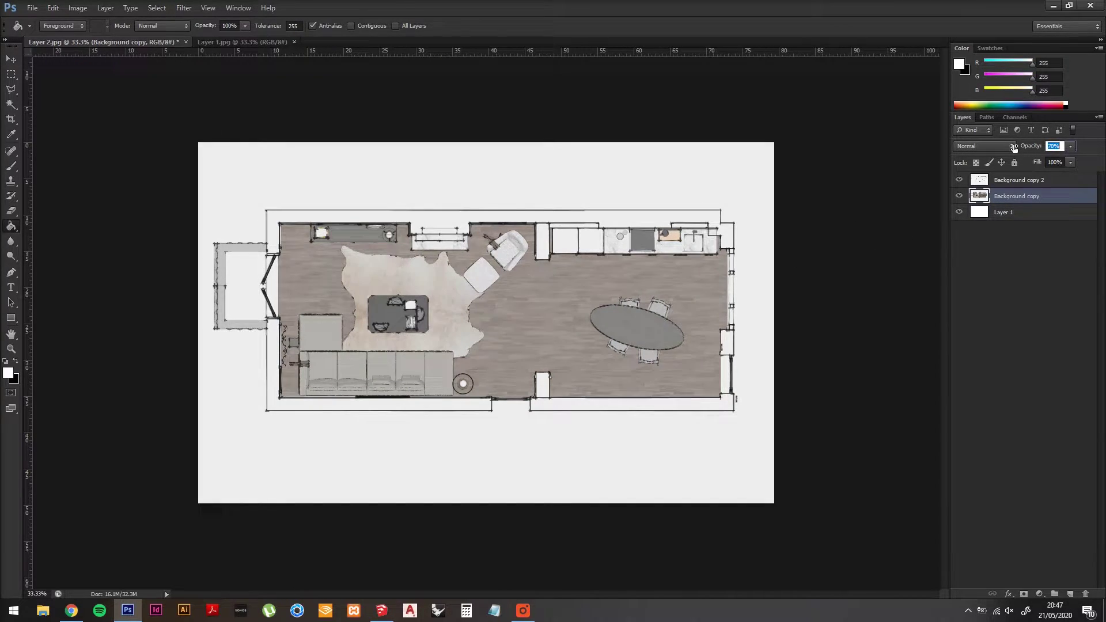
{"action": "left_click", "coordinate": [12, 59]}
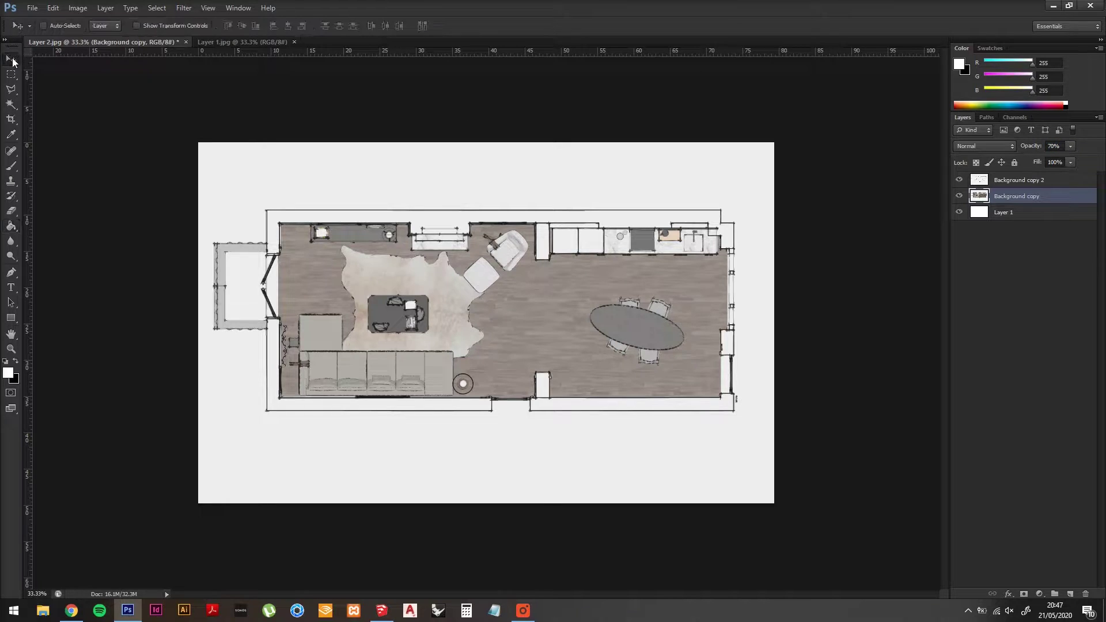
Step: Switch to Chrome and search Google Images for "pencil sketch texture"
{"action": "left_click", "coordinate": [71, 610]}
{"action": "key", "text": "Return"}
{"action": "left_click", "coordinate": [204, 71]}
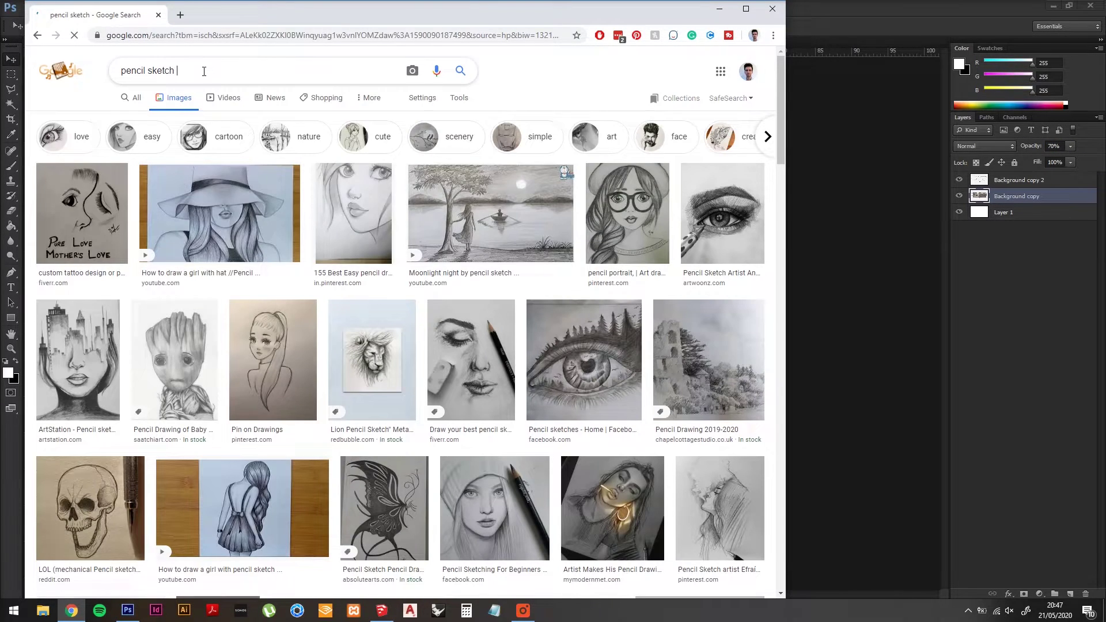
{"action": "type", "text": "texture"}
{"action": "key", "text": "Return"}
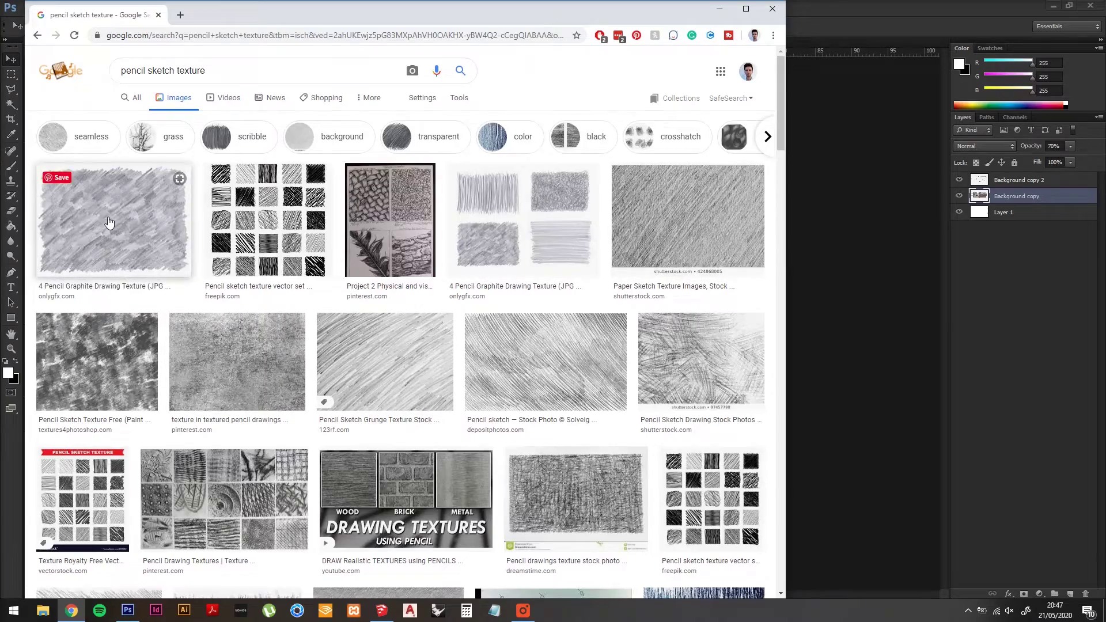
Step: Look through the texture results and refine the image search to "pencil sketch texture seamless"
{"action": "scroll", "coordinate": [328, 281], "scroll_direction": "down", "scroll_amount": 3}
{"action": "scroll", "coordinate": [329, 281], "scroll_direction": "up", "scroll_amount": 3}
{"action": "left_click", "coordinate": [261, 69]}
{"action": "type", "text": "se"}
{"action": "left_click", "coordinate": [184, 95]}
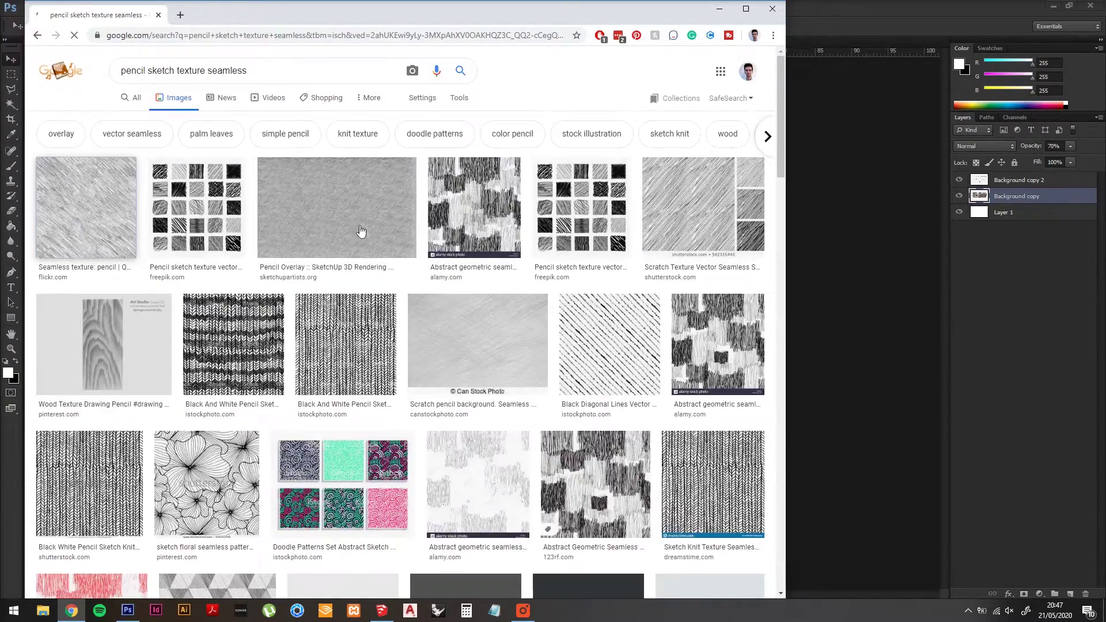
Step: Copy the seamless pencil texture image, paste it into the Layer 2.jpg document in Photoshop and place it over the dining area
{"action": "left_click", "coordinate": [89, 225]}
{"action": "right_click", "coordinate": [560, 146]}
{"action": "left_click", "coordinate": [596, 279]}
{"action": "key", "text": "alt+Tab"}
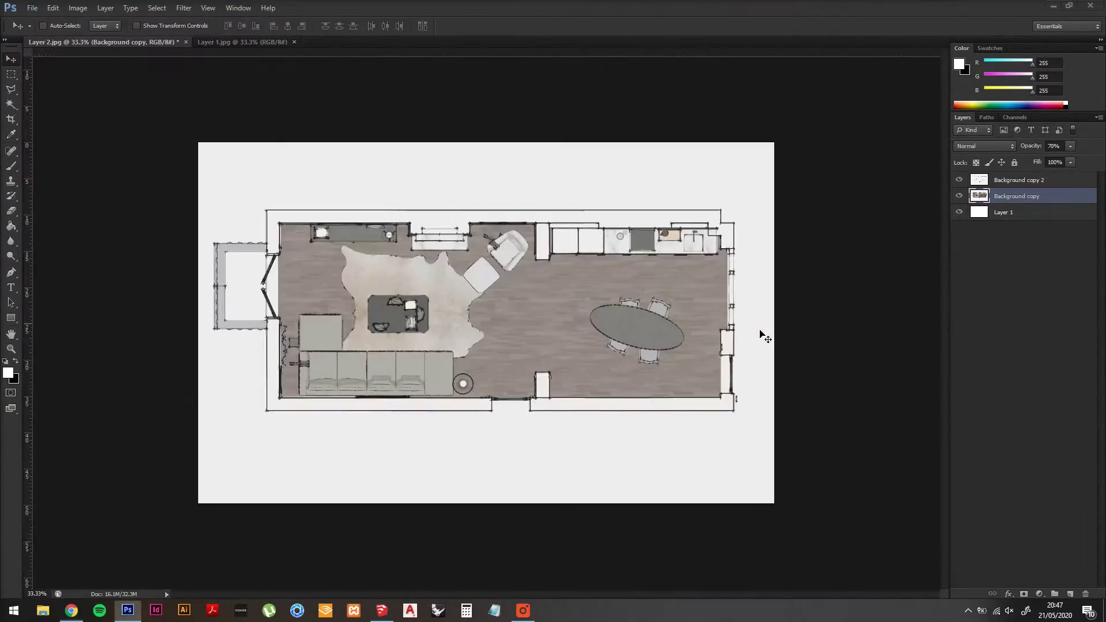
{"action": "key", "text": "ctrl+v"}
{"action": "left_click_drag", "start_coordinate": [450, 300], "coordinate": [616, 288]}
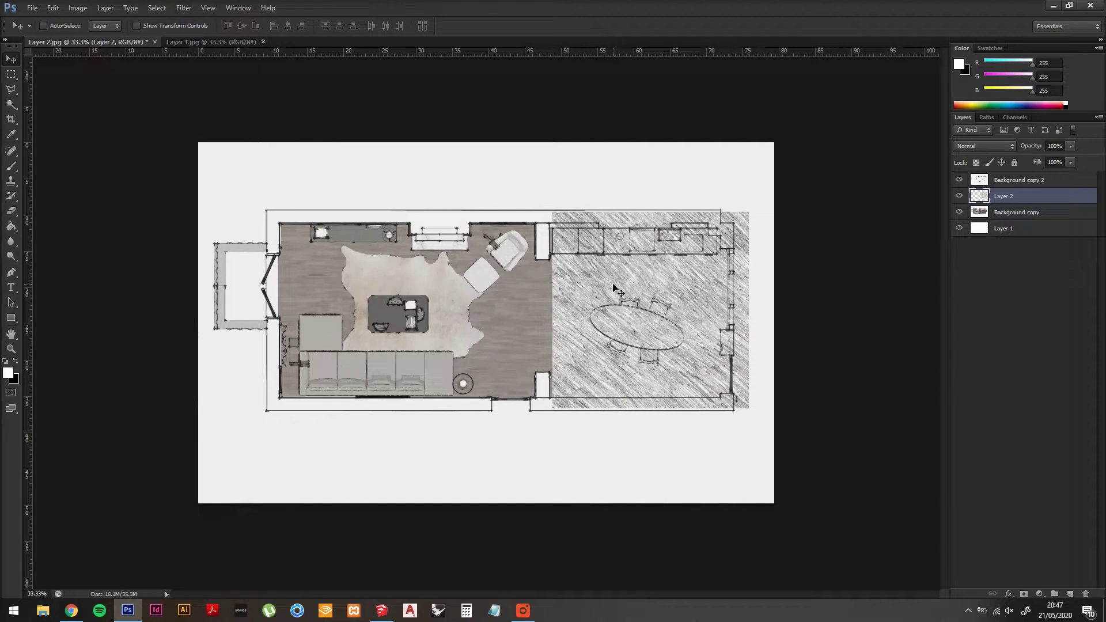
Step: Duplicate the pencil texture sideways so the copy continues it over the living area
{"action": "key", "text": "shift+plus"}
{"action": "key", "text": "shift+plus"}
{"action": "key", "text": "shift+plus"}
{"action": "key", "text": "ctrl+t"}
{"action": "left_click_drag", "start_coordinate": [635, 271], "coordinate": [447, 270]}
{"action": "key", "text": "Return"}
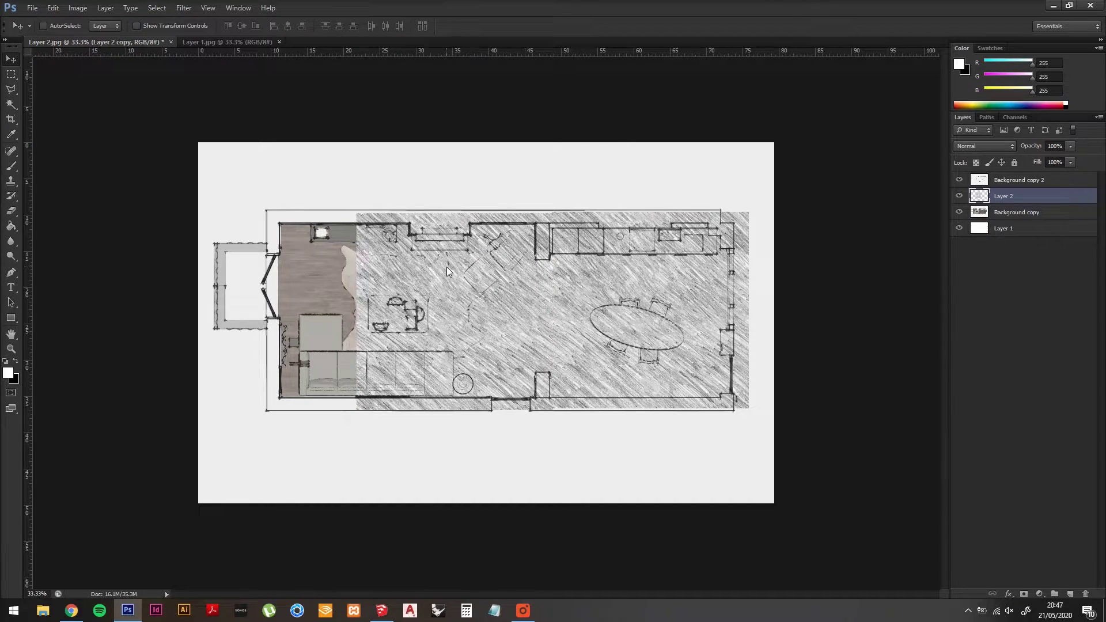
Step: Keep the copied texture in Normal blending and repeat the duplication until the pencil texture spans the plan's full width
{"action": "key", "text": "shift+alt+t"}
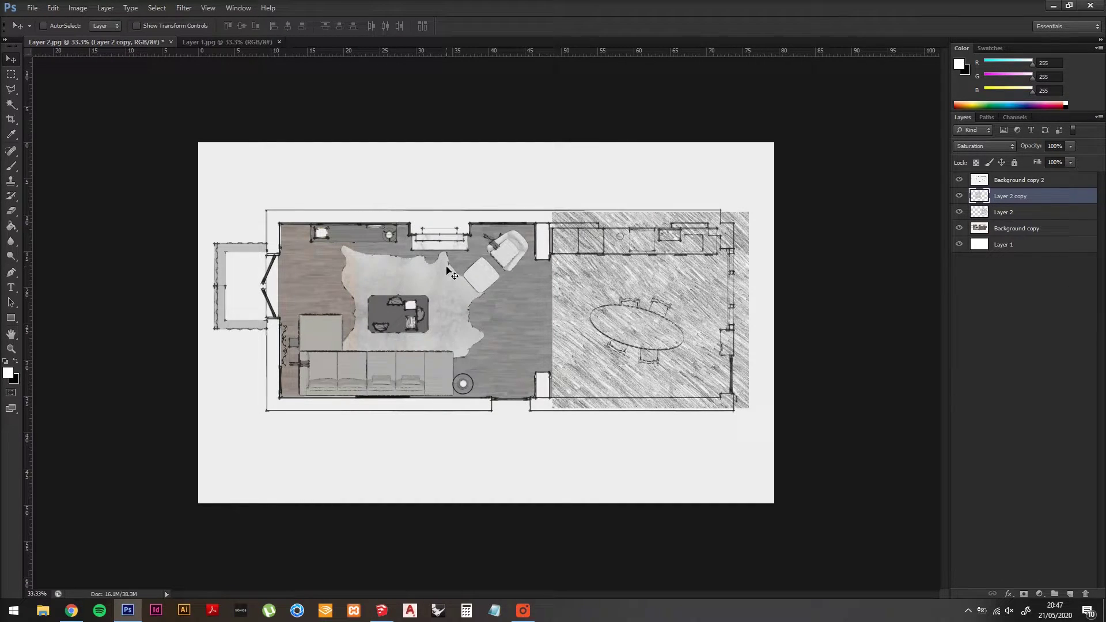
{"action": "key", "text": "shift+alt+n"}
{"action": "key", "text": "ctrl+shift+alt+t"}
{"action": "key", "text": "ctrl+shift+alt+t"}
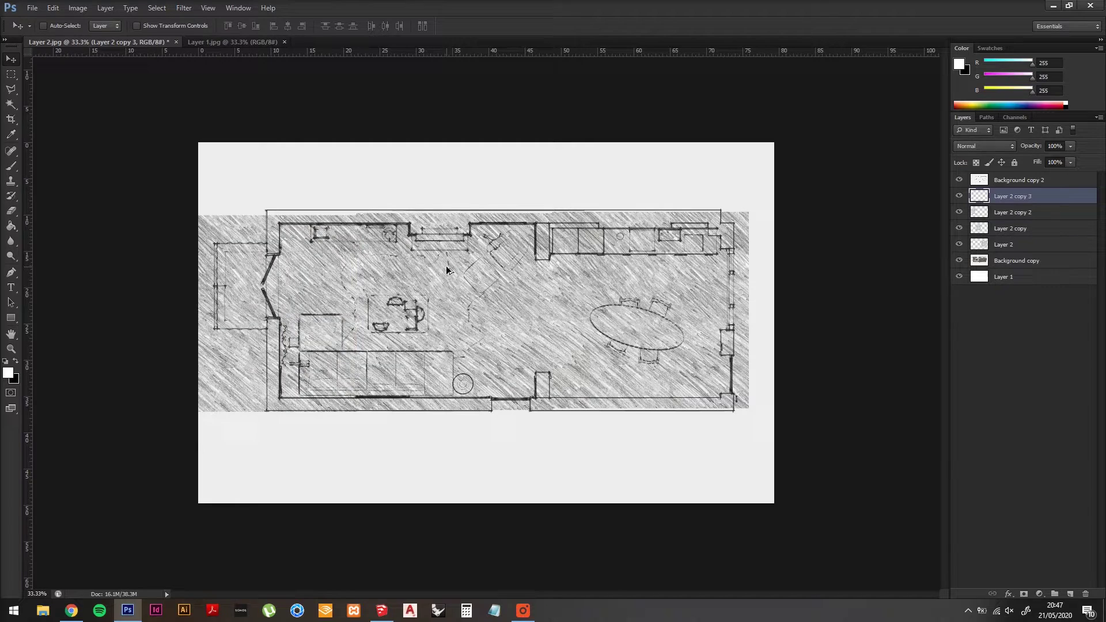
Step: Merge Layer 2 and its three pencil texture copies into one layer
{"action": "left_click", "coordinate": [1015, 244], "text": "shift"}
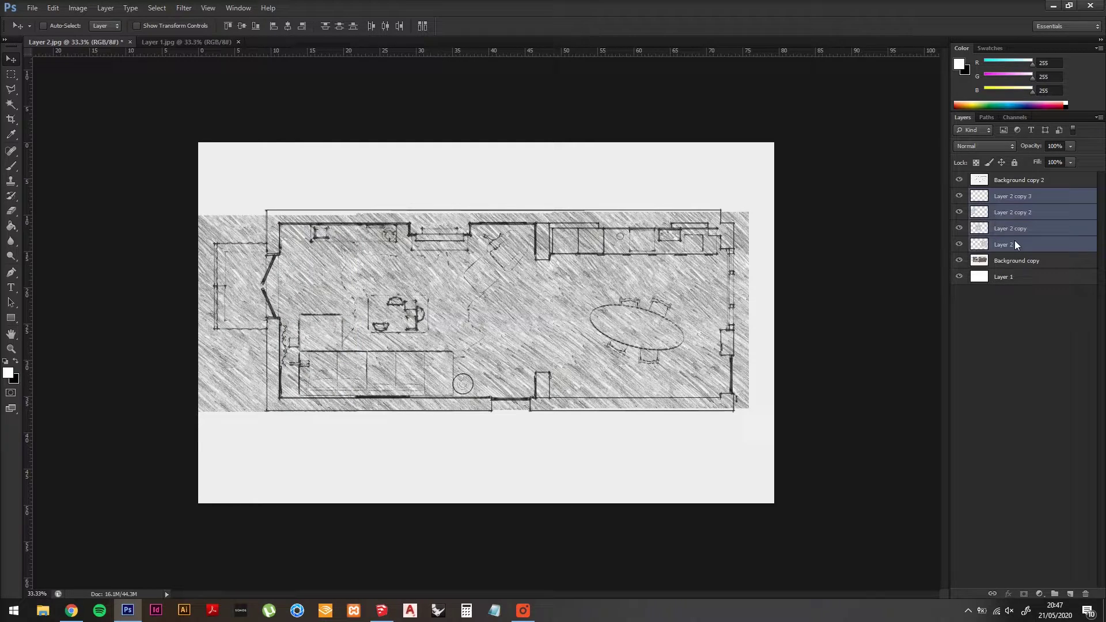
{"action": "right_click", "coordinate": [1015, 244]}
{"action": "left_click", "coordinate": [914, 460]}
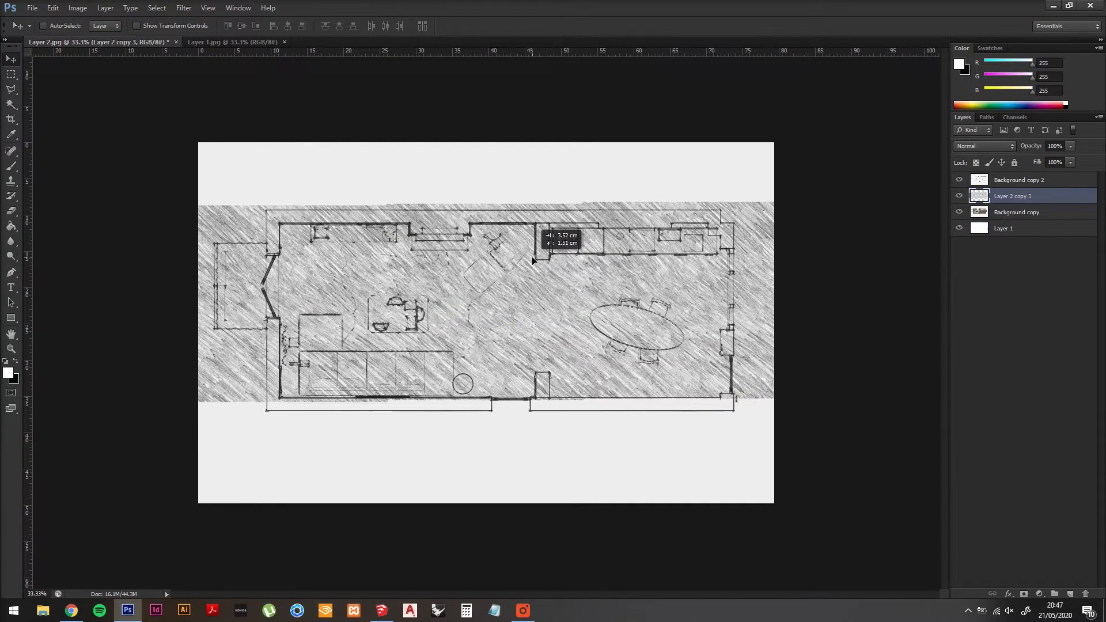
Step: Scale the merged pencil texture down to roughly the apartment's width and position it over the upper part of the plan
{"action": "key", "text": "ctrl+t"}
{"action": "left_click_drag", "start_coordinate": [777, 201], "coordinate": [482, 296]}
{"action": "left_click_drag", "start_coordinate": [340, 357], "coordinate": [616, 275]}
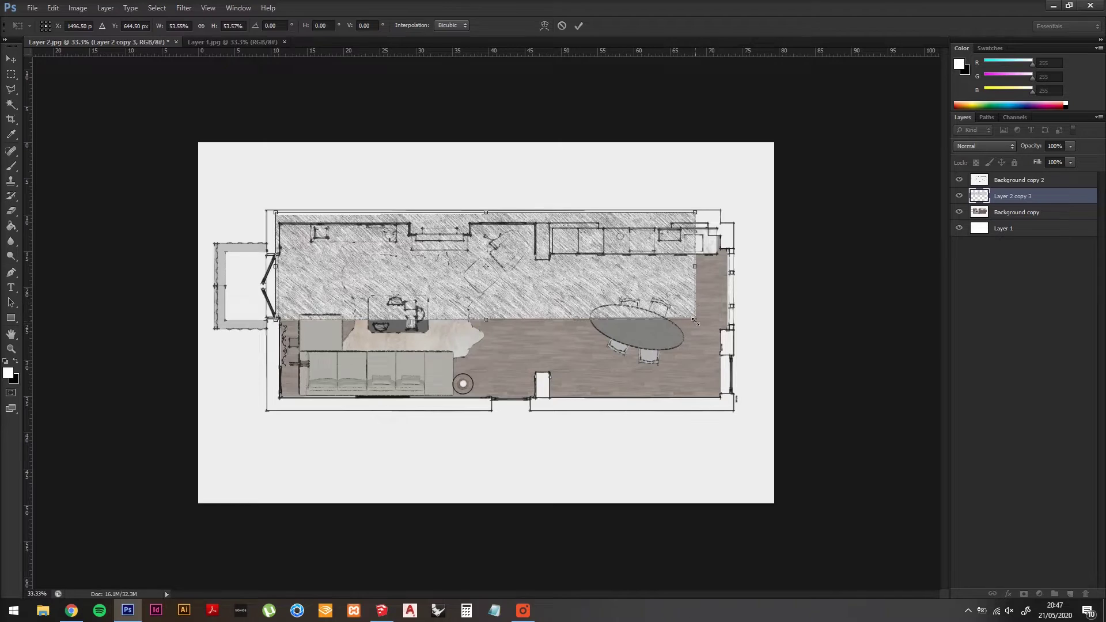
{"action": "left_click_drag", "start_coordinate": [695, 321], "coordinate": [744, 332]}
{"action": "key", "text": "Return"}
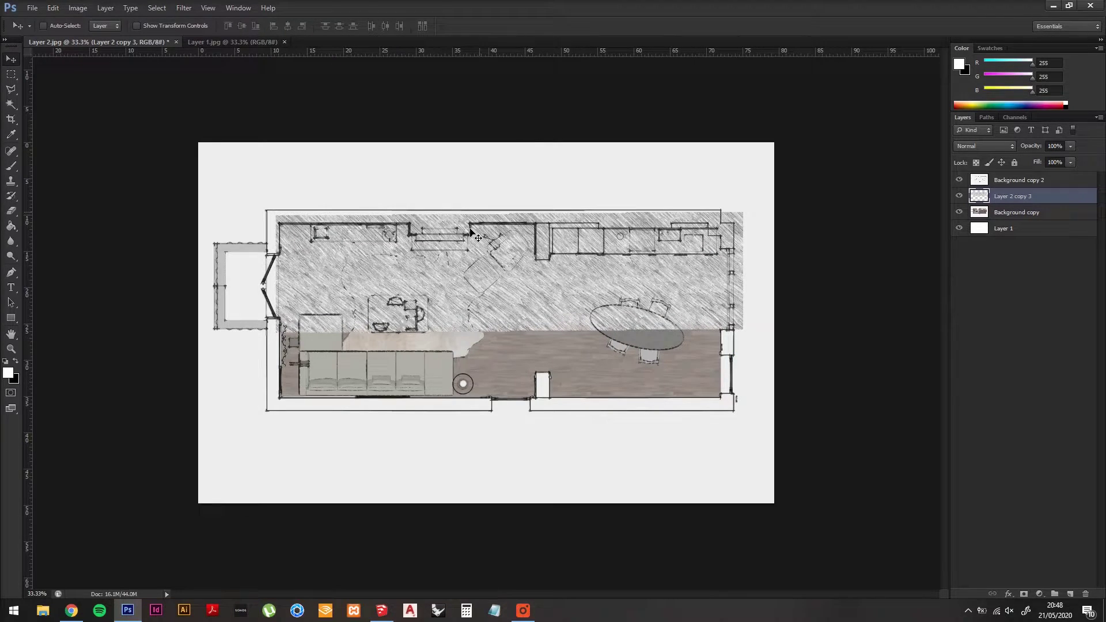
Step: Duplicate the texture strip downward to cover the whole apartment, merge both strips and center them over the plan
{"action": "left_click_drag", "start_coordinate": [470, 232], "coordinate": [495, 342]}
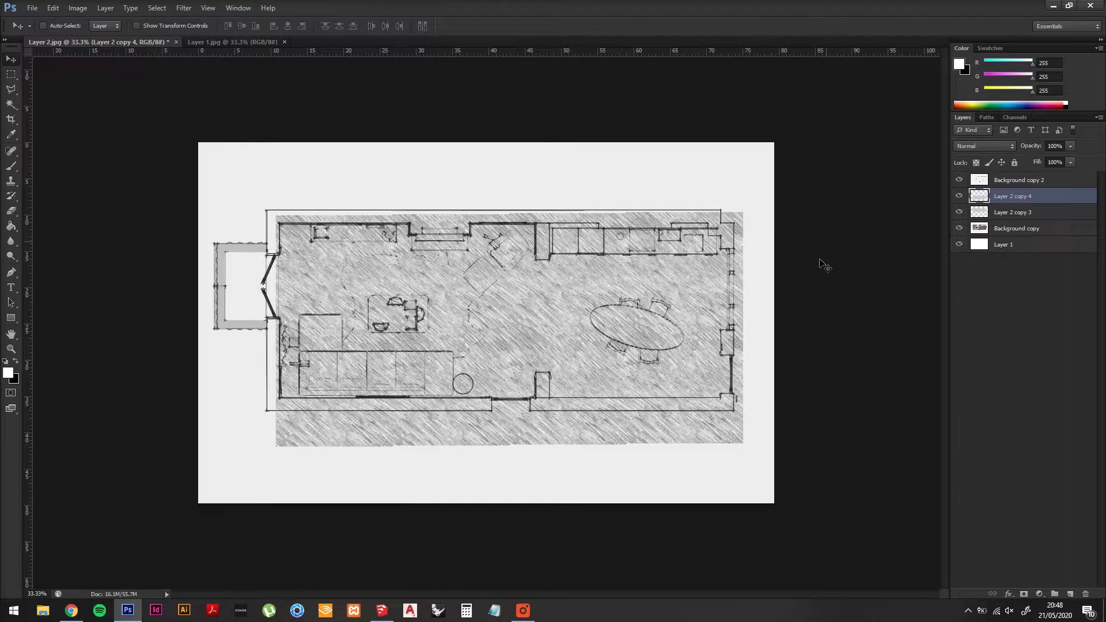
{"action": "right_click", "coordinate": [1001, 219]}
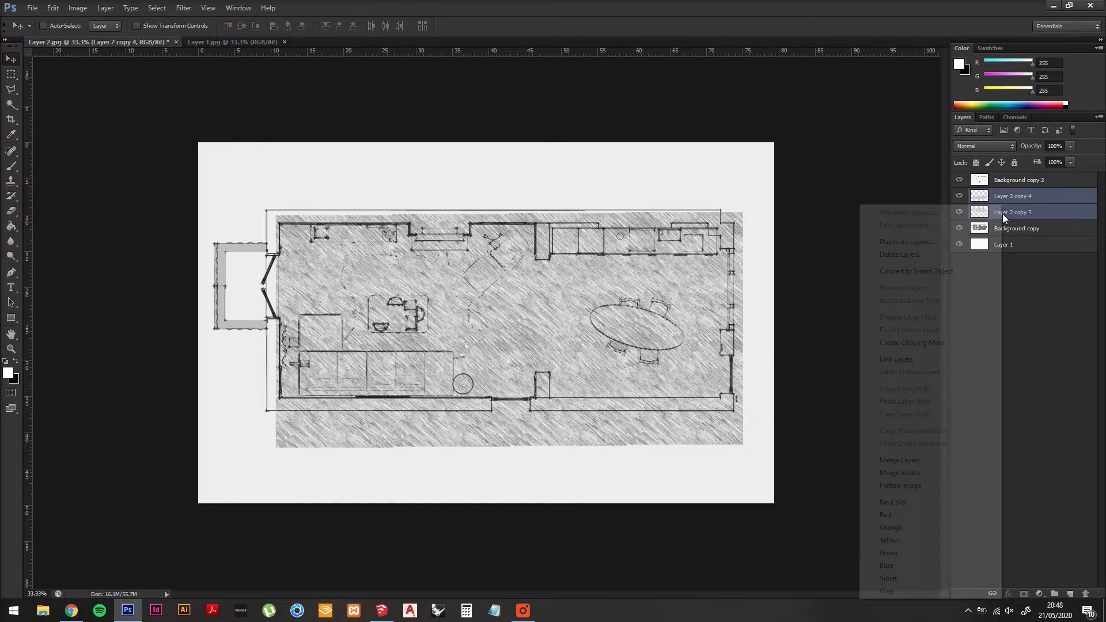
{"action": "left_click", "coordinate": [899, 459]}
{"action": "left_click_drag", "start_coordinate": [455, 314], "coordinate": [447, 296]}
Step: Set the merged pencil texture layer to Overlay blending at 80% opacity
{"action": "left_click", "coordinate": [971, 147]}
{"action": "left_click", "coordinate": [968, 153]}
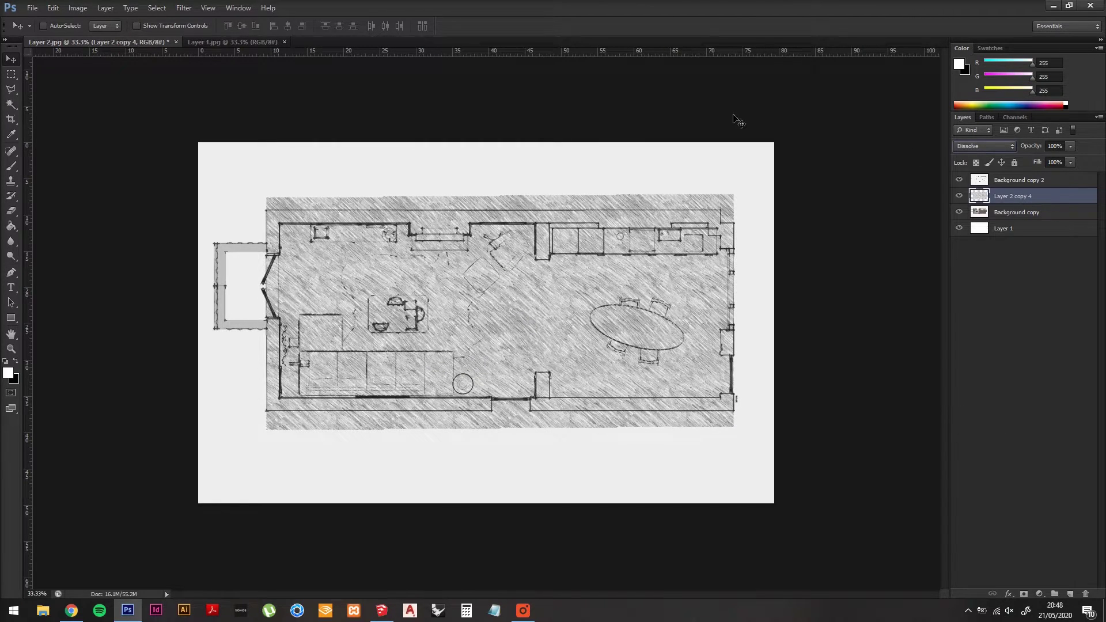
{"action": "left_click", "coordinate": [996, 145]}
{"action": "left_click", "coordinate": [974, 301]}
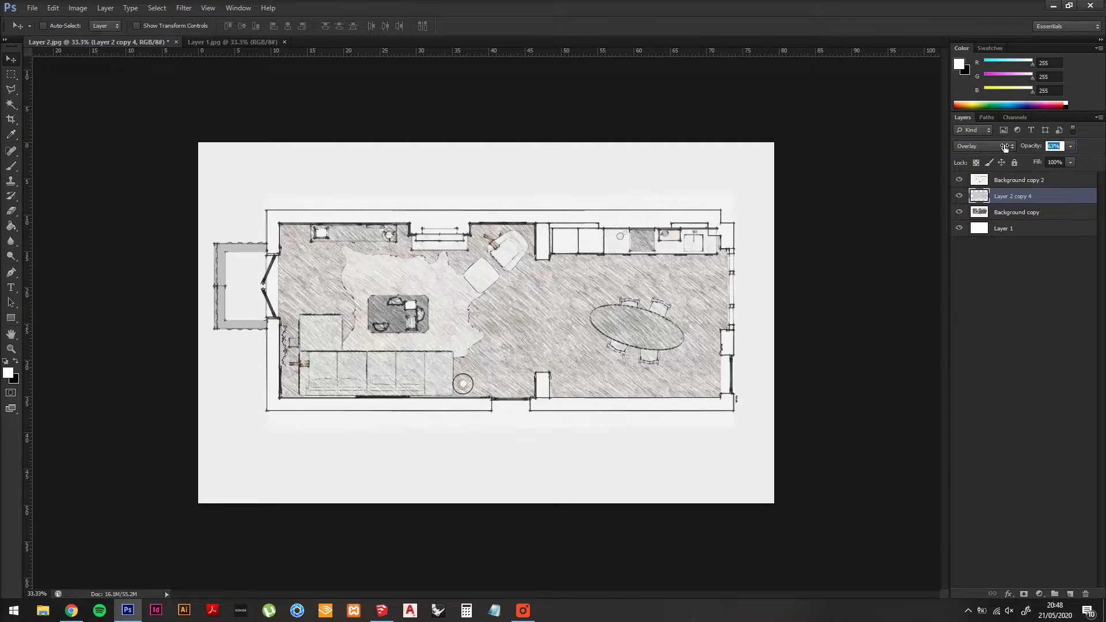
{"action": "left_click_drag", "start_coordinate": [1005, 148], "coordinate": [1020, 151]}
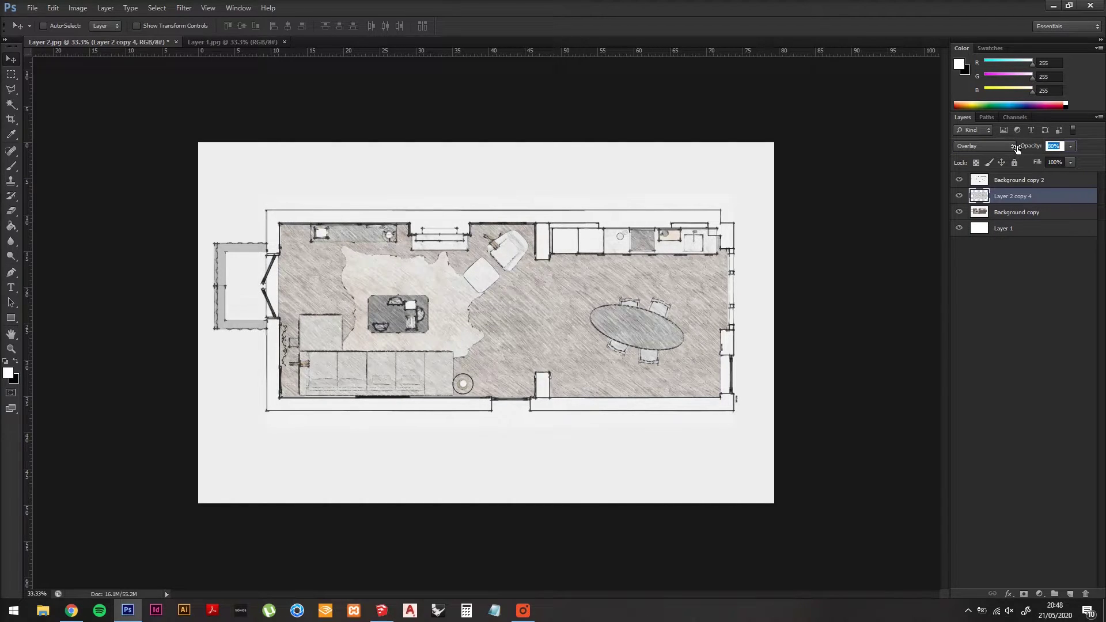
{"action": "left_click_drag", "start_coordinate": [754, 263], "coordinate": [782, 250]}
{"action": "left_click_drag", "start_coordinate": [409, 393], "coordinate": [568, 348]}
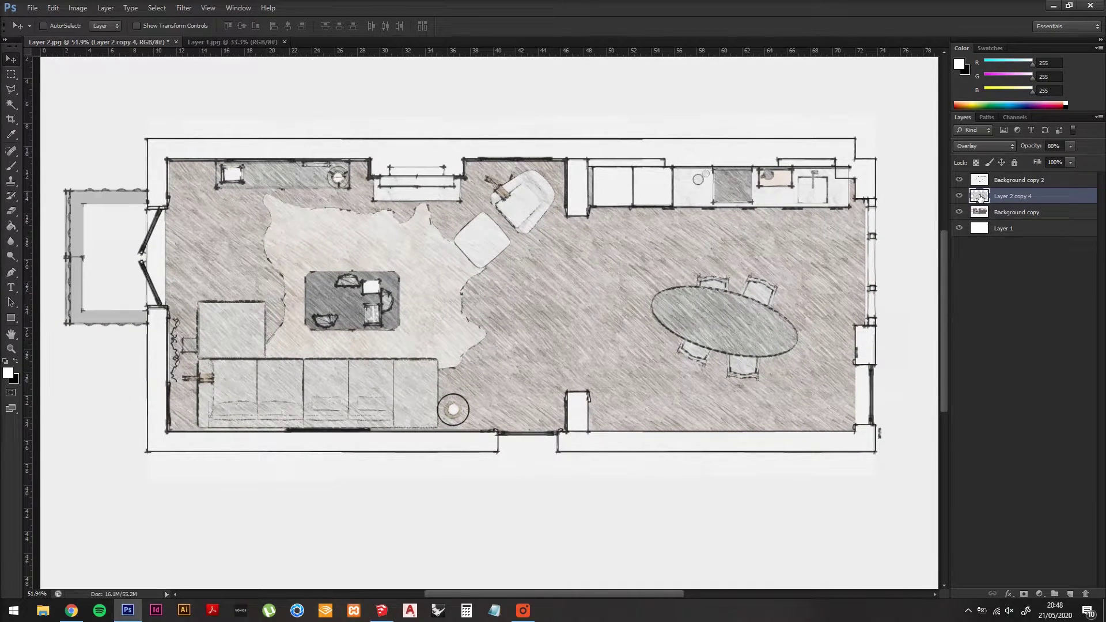
Step: Fine-tune the pencil texture layer's opacity to 79% and raise the textured plan layer's opacity
{"action": "key", "text": "6"}
{"action": "key", "text": "5"}
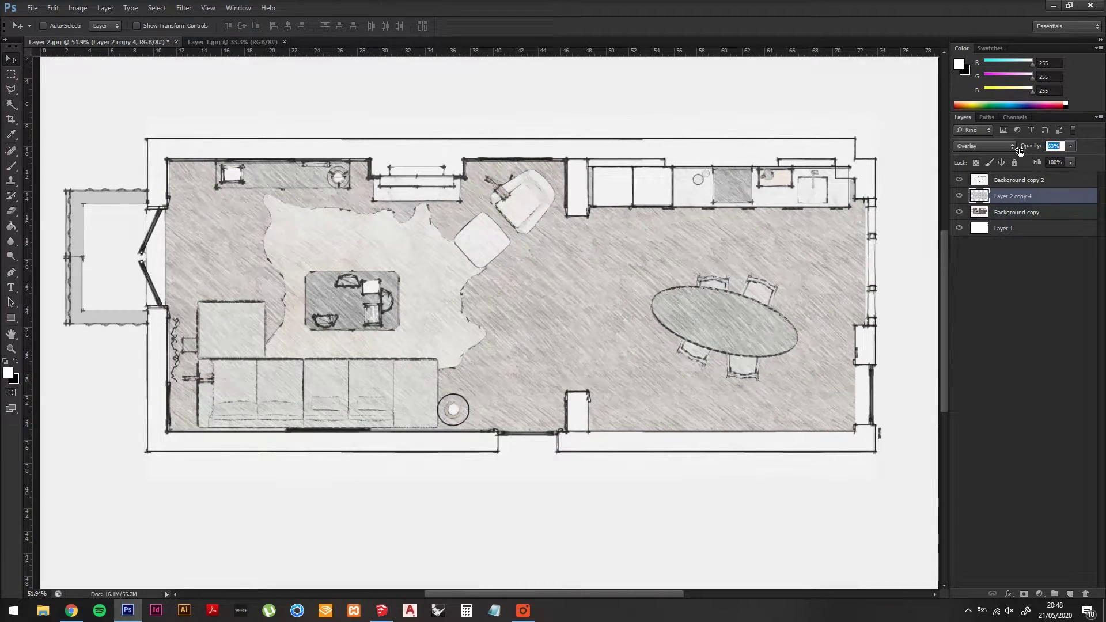
{"action": "key", "text": "ctrl+l"}
{"action": "left_click_drag", "start_coordinate": [986, 431], "coordinate": [966, 429]}
{"action": "left_click", "coordinate": [1092, 322]}
{"action": "left_click", "coordinate": [1018, 212]}
{"action": "left_click_drag", "start_coordinate": [1032, 146], "coordinate": [1053, 146]}
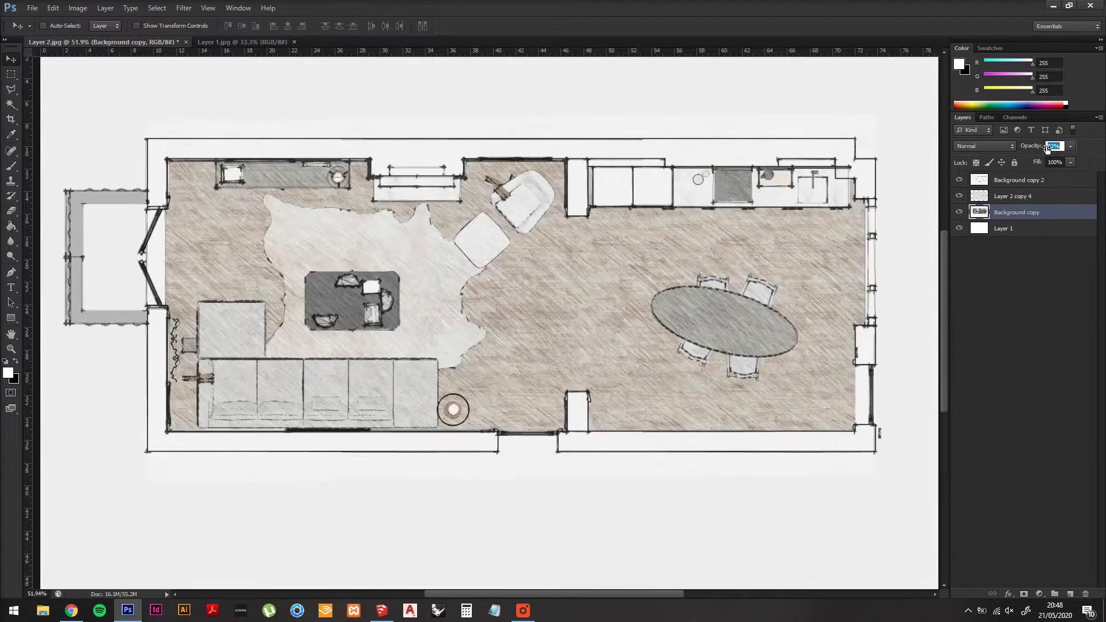
{"action": "key", "text": "ctrl+0"}
Step: Create a new layer above the pencil texture and select the apartment's wall areas on it with the Magic Wand
{"action": "left_click", "coordinate": [1013, 196]}
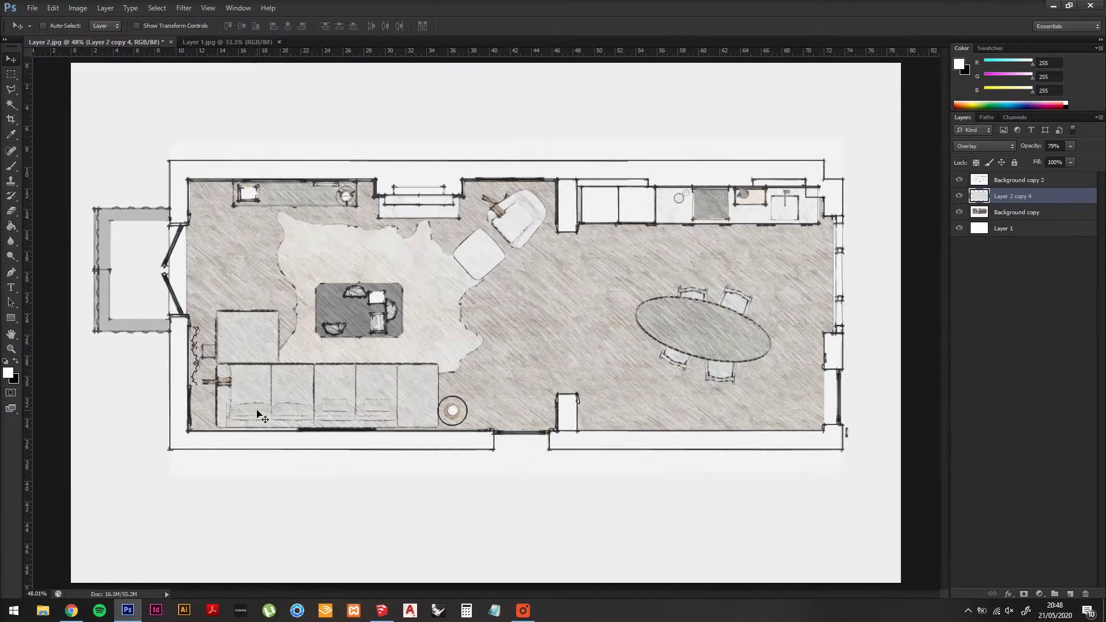
{"action": "key", "text": "ctrl+shift+n"}
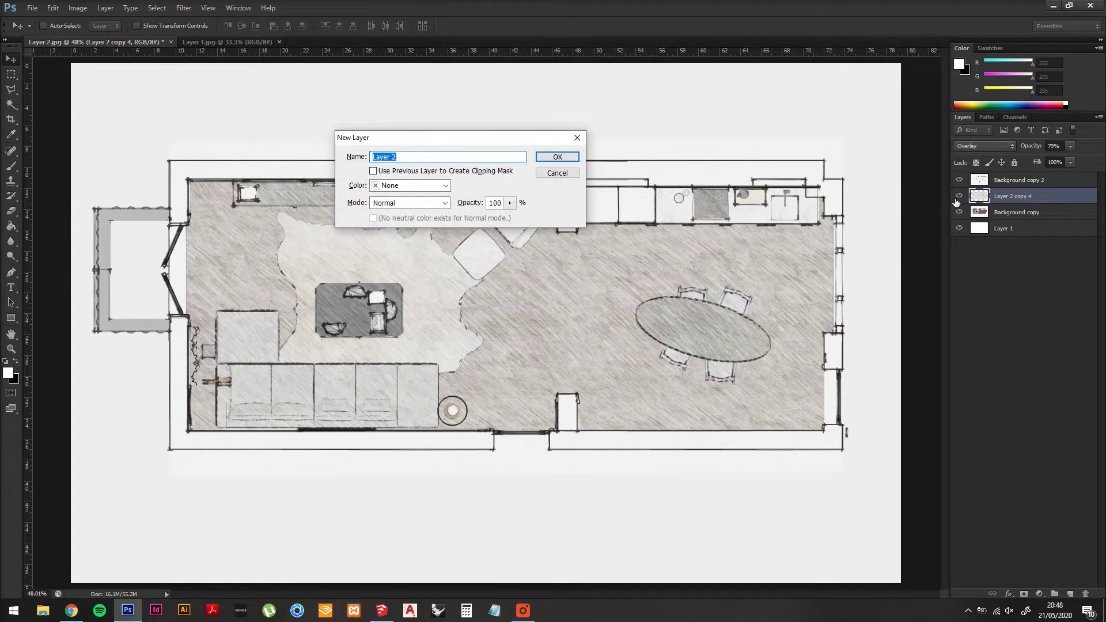
{"action": "key", "text": "Return"}
{"action": "key", "text": "w"}
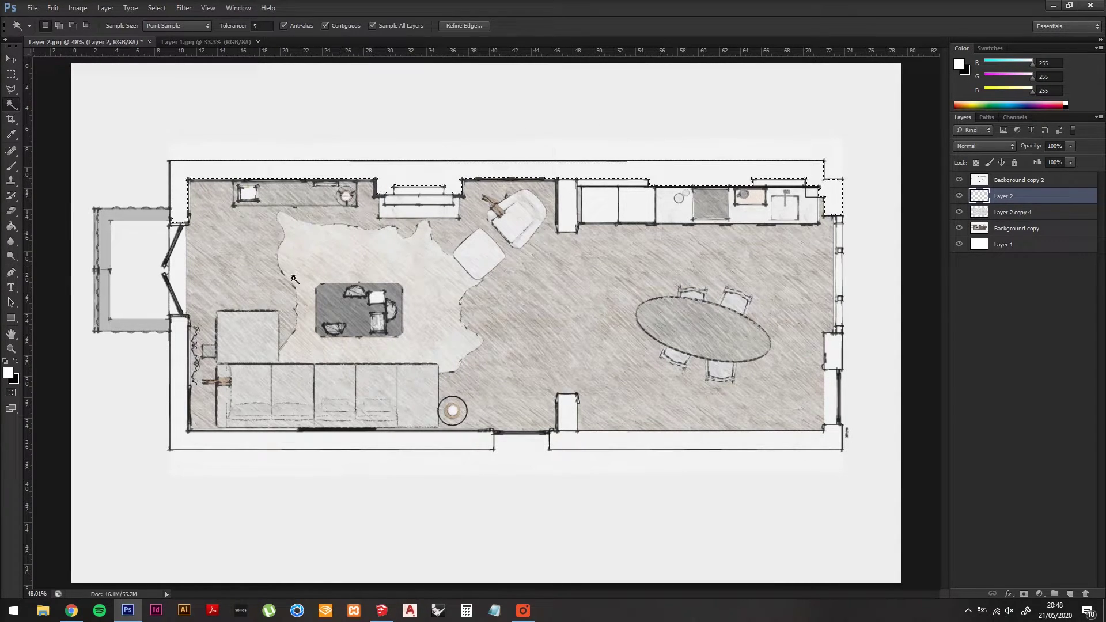
{"action": "left_click", "coordinate": [176, 381], "text": "shift"}
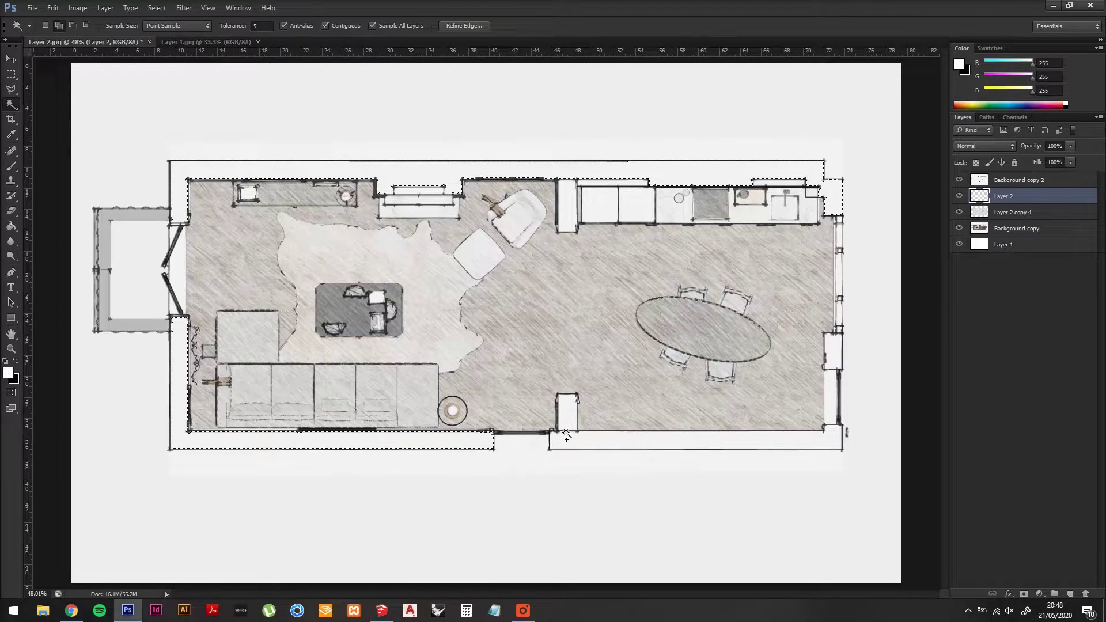
{"action": "left_click", "coordinate": [566, 436], "text": "shift"}
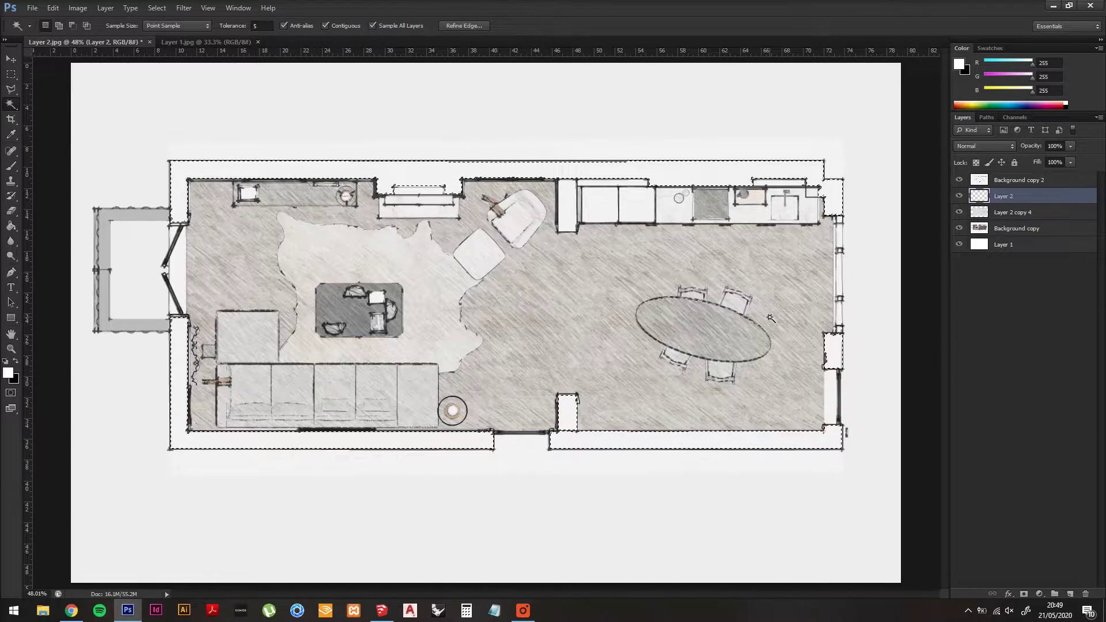
Step: Fill the selected walls with black at 12% layer opacity and clear the selection
{"action": "key", "text": "h"}
{"action": "key", "text": "g"}
{"action": "key", "text": "x"}
{"action": "left_click", "coordinate": [828, 198]}
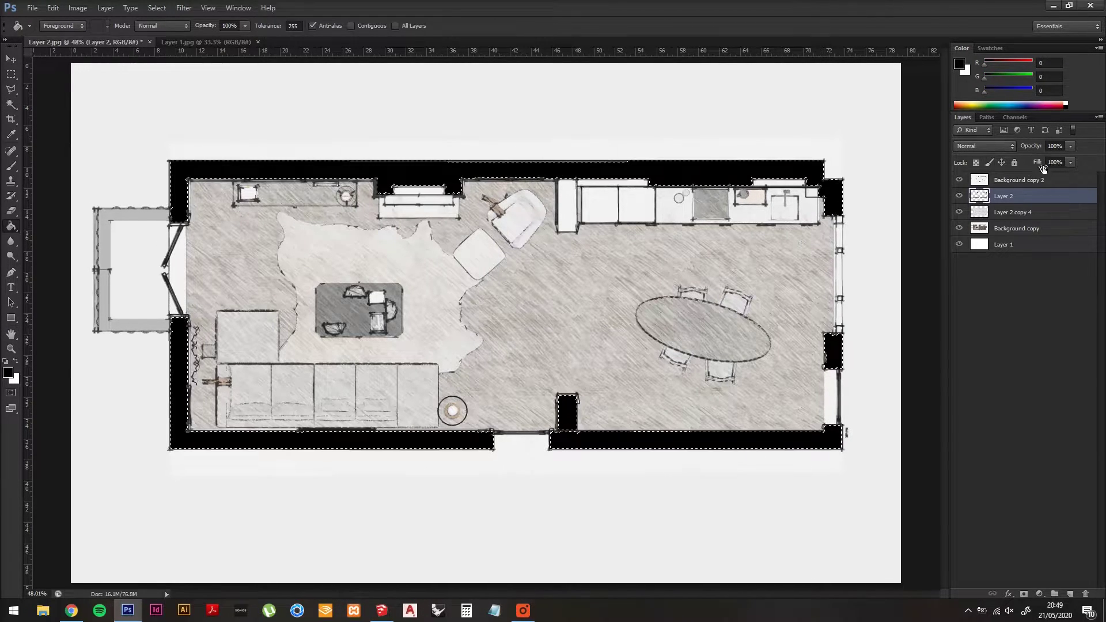
{"action": "left_click_drag", "start_coordinate": [1033, 151], "coordinate": [981, 143]}
{"action": "key", "text": "m"}
{"action": "left_click", "coordinate": [526, 159]}
Step: Shade the remaining white wall pier beside the kitchen units to match the other walls
{"action": "key", "text": "w"}
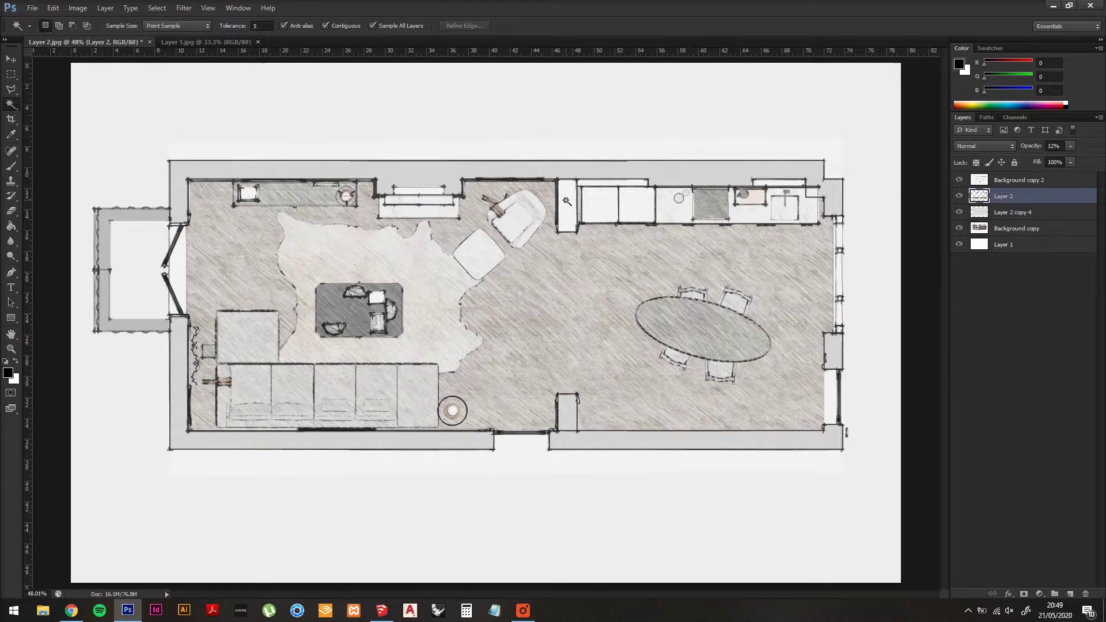
{"action": "key", "text": "g"}
{"action": "left_click", "coordinate": [566, 202]}
{"action": "key", "text": "m"}
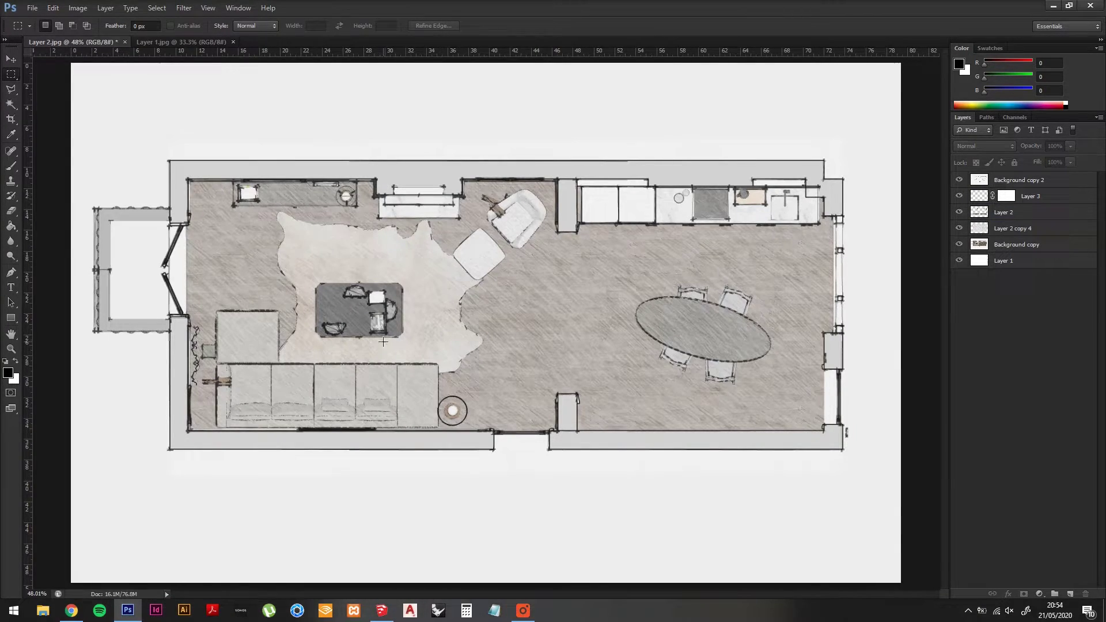
Step: Add a Levels adjustment layer above the pencil texture layer with black input 107, midtone 0.87 and white input 255
{"action": "left_click", "coordinate": [1032, 196]}
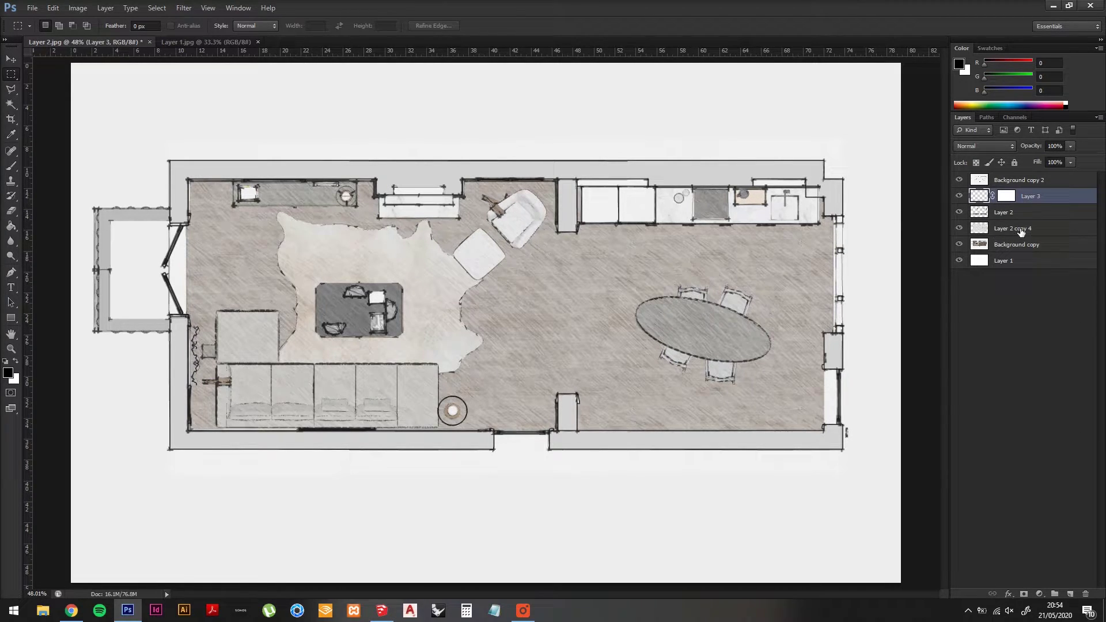
{"action": "left_click", "coordinate": [1021, 230]}
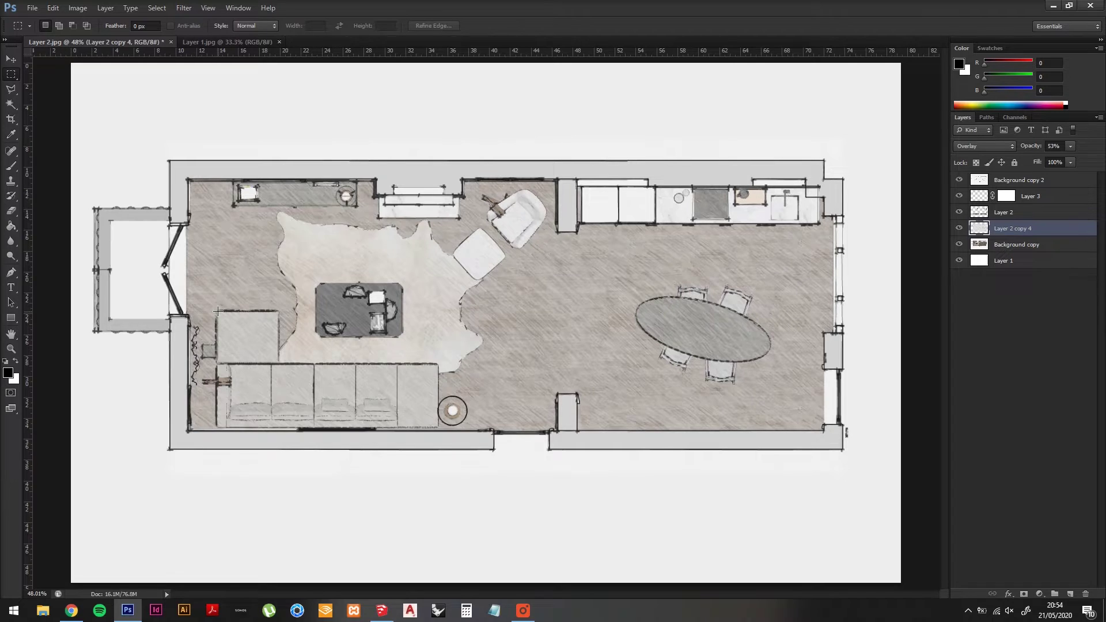
{"action": "left_click", "coordinate": [1040, 595]}
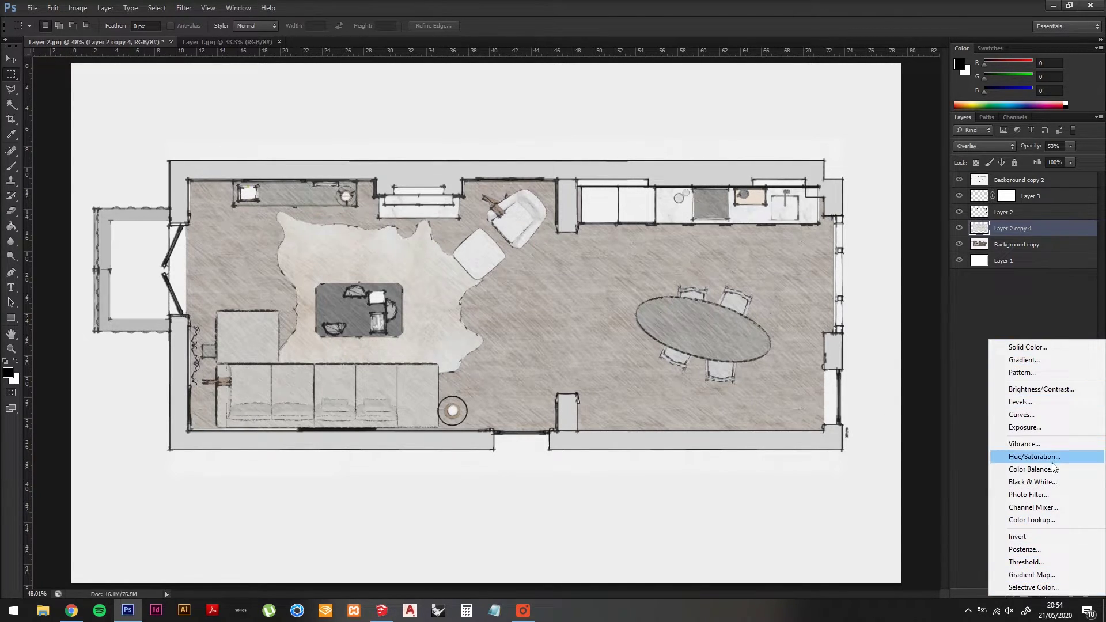
{"action": "left_click", "coordinate": [1045, 405]}
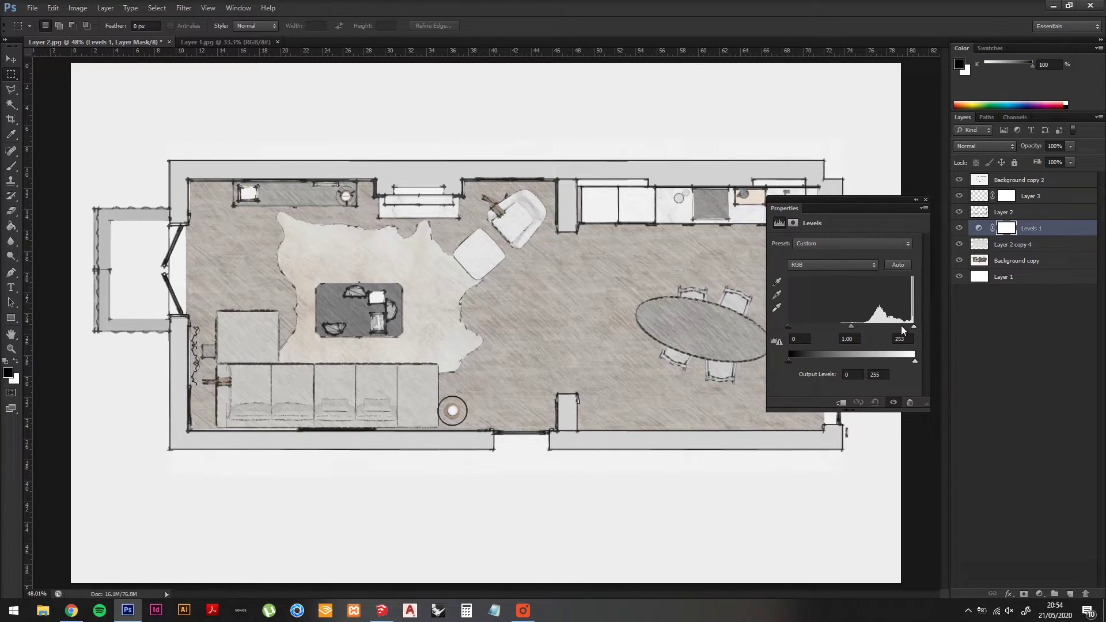
{"action": "mouse_move", "coordinate": [903, 331]}
{"action": "left_mouse_down"}
{"action": "mouse_move", "coordinate": [888, 329]}
{"action": "mouse_move", "coordinate": [918, 321]}
{"action": "left_mouse_up"}
{"action": "left_click_drag", "start_coordinate": [784, 330], "coordinate": [857, 326]}
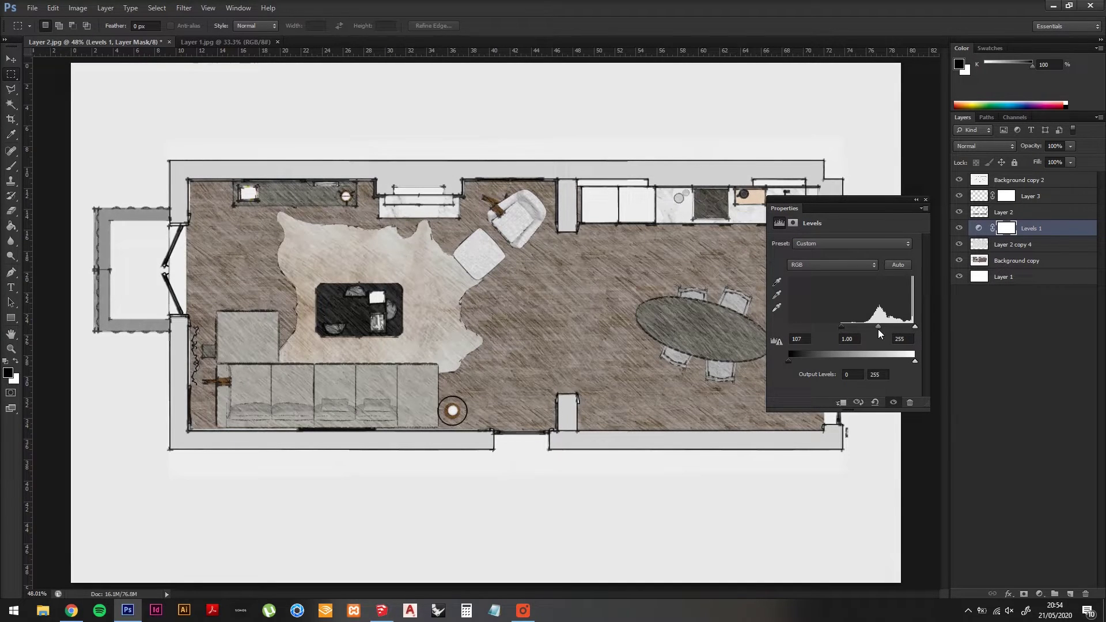
{"action": "left_click_drag", "start_coordinate": [881, 331], "coordinate": [884, 331]}
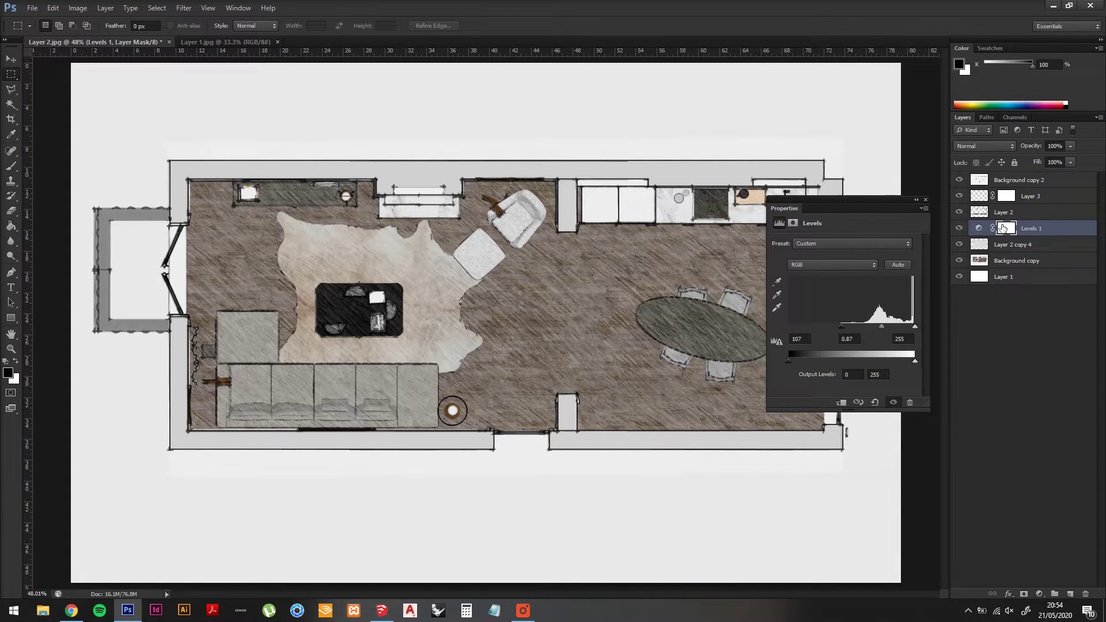
Step: Fill the whole Levels layer mask with black to hide the darkening, and clear the selection
{"action": "left_click", "coordinate": [1003, 230]}
{"action": "key", "text": "ctrl+a"}
{"action": "key", "text": "g"}
{"action": "left_click", "coordinate": [409, 233]}
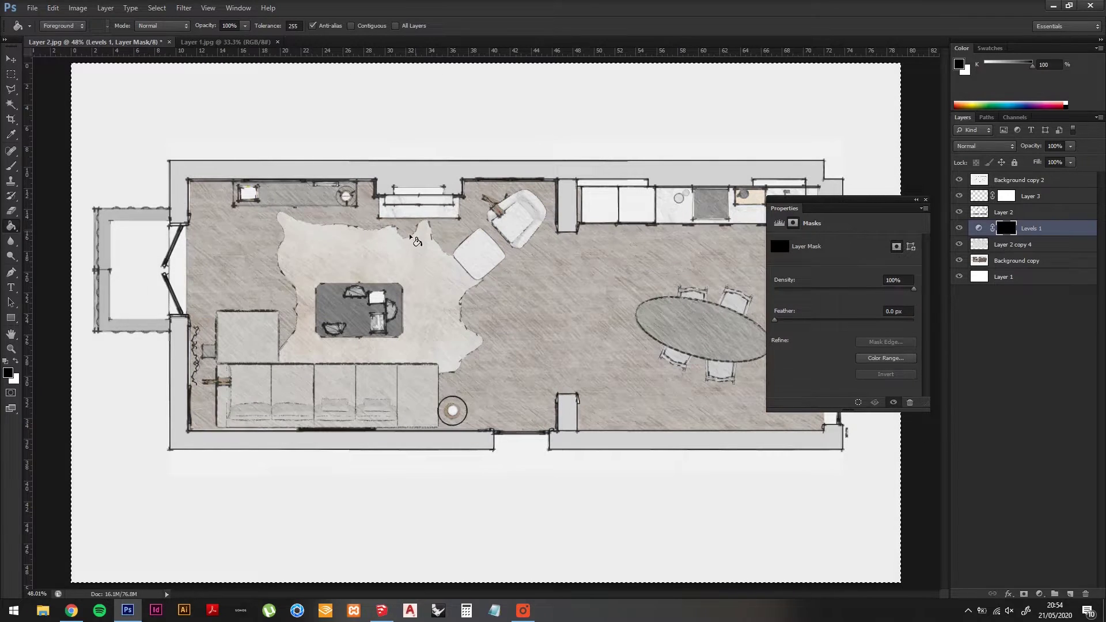
{"action": "key", "text": "ctrl+d"}
Step: Select the floor areas beside the sofa and paint soft shadows there on the Levels mask with a white 22% opacity brush
{"action": "key", "text": "m"}
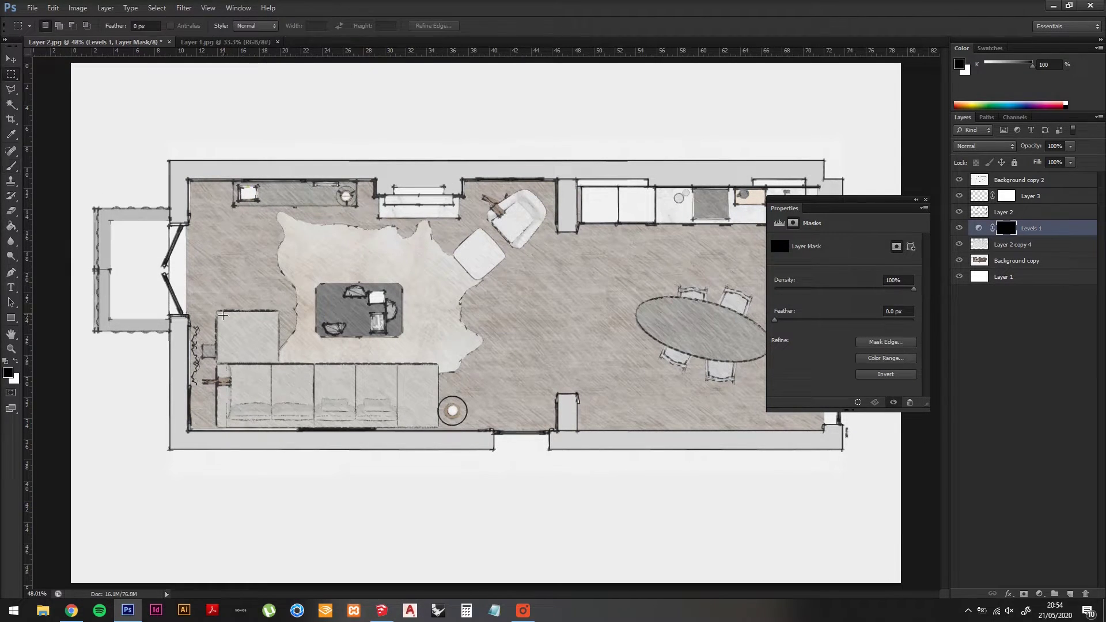
{"action": "left_click_drag", "start_coordinate": [217, 310], "coordinate": [293, 263]}
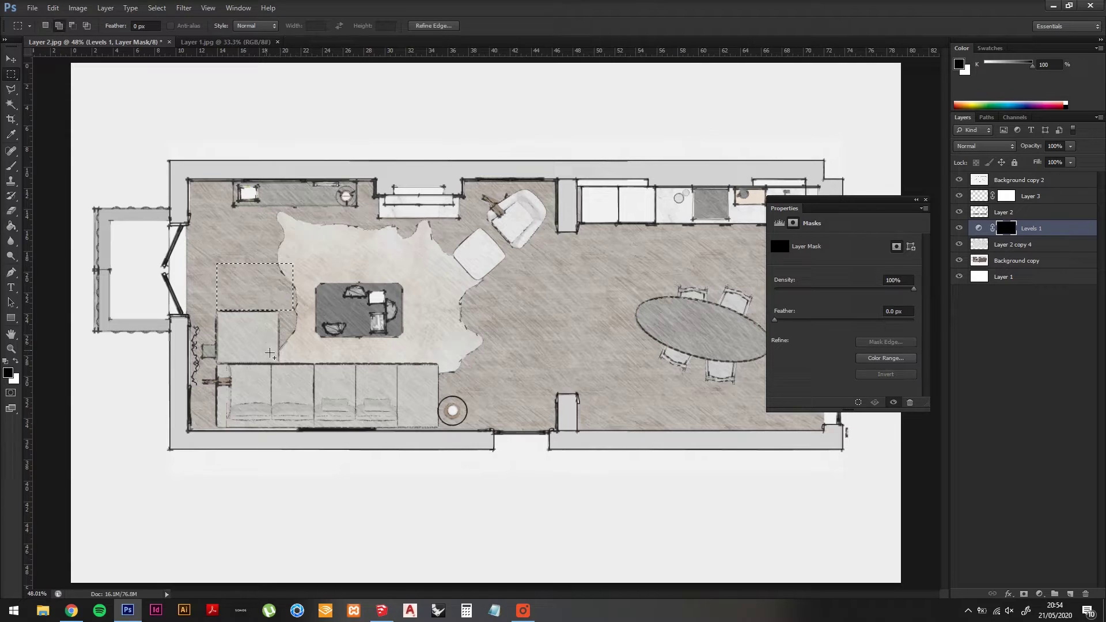
{"action": "left_click_drag", "start_coordinate": [278, 365], "coordinate": [446, 295]}
{"action": "left_click_drag", "start_coordinate": [439, 426], "coordinate": [516, 336]}
{"action": "key", "text": "b"}
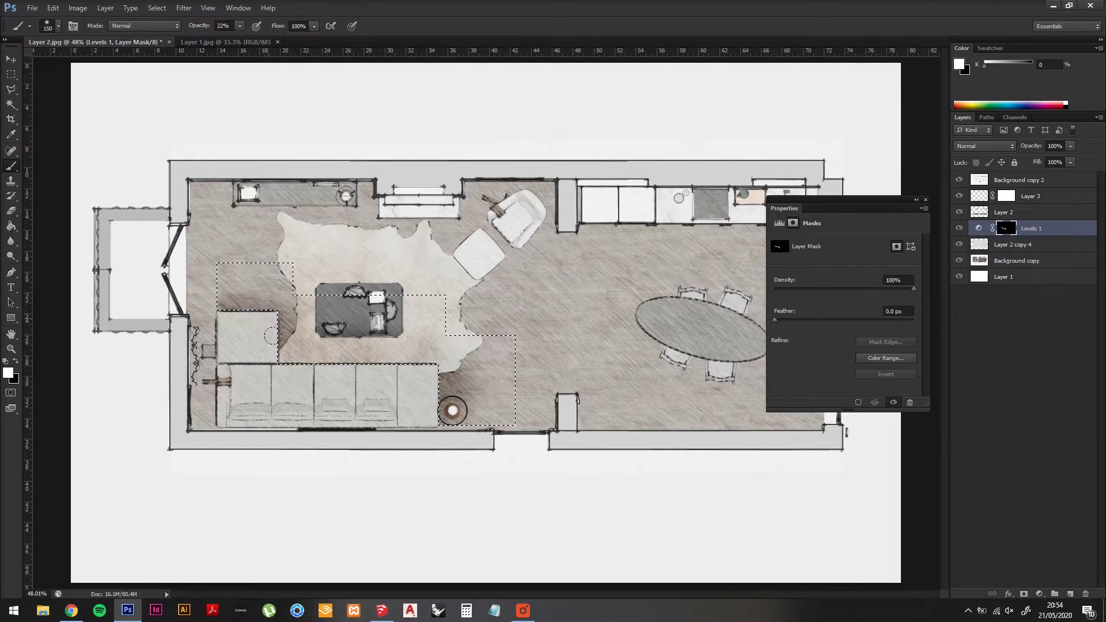
{"action": "key", "text": "ctrl+d"}
{"action": "key", "text": "m"}
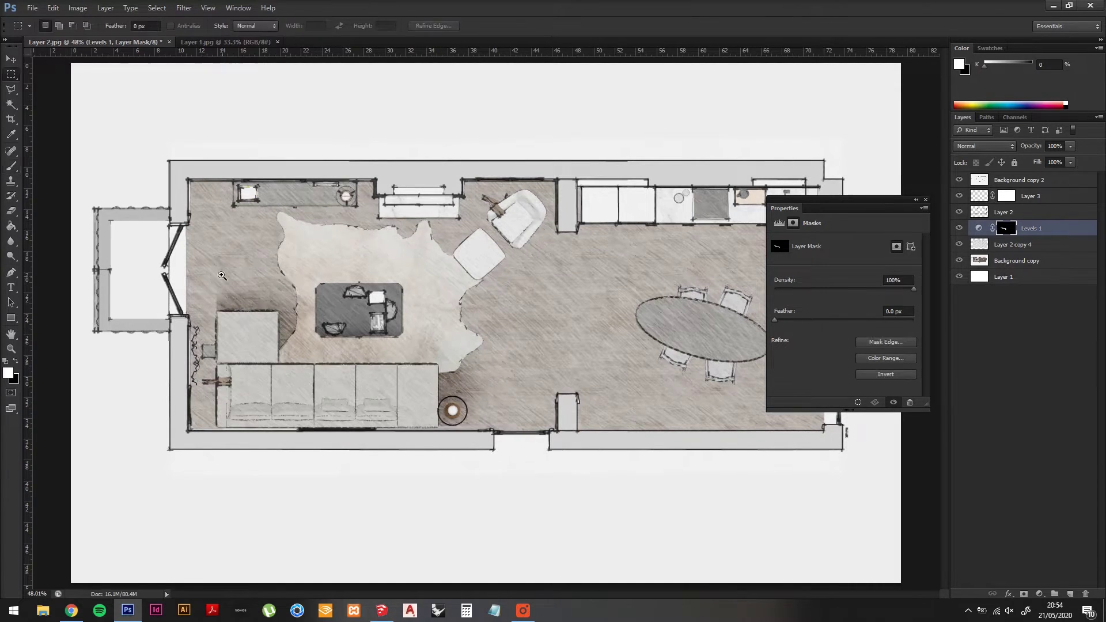
Step: Outline the floor corner behind the armchair with the Polygonal Lasso and shade it on the Levels mask using a white 37% opacity brush
{"action": "mouse_move", "coordinate": [220, 263]}
{"action": "left_mouse_down"}
{"action": "mouse_move", "coordinate": [198, 262]}
{"action": "mouse_move", "coordinate": [230, 264]}
{"action": "left_mouse_up"}
{"action": "mouse_move", "coordinate": [578, 167]}
{"action": "left_mouse_down"}
{"action": "mouse_move", "coordinate": [269, 136]}
{"action": "mouse_move", "coordinate": [335, 136]}
{"action": "left_mouse_up"}
{"action": "key", "text": "l"}
{"action": "left_click", "coordinate": [346, 201]}
{"action": "left_click", "coordinate": [361, 233]}
{"action": "left_click", "coordinate": [309, 320]}
{"action": "left_click", "coordinate": [390, 316]}
{"action": "left_click", "coordinate": [389, 154]}
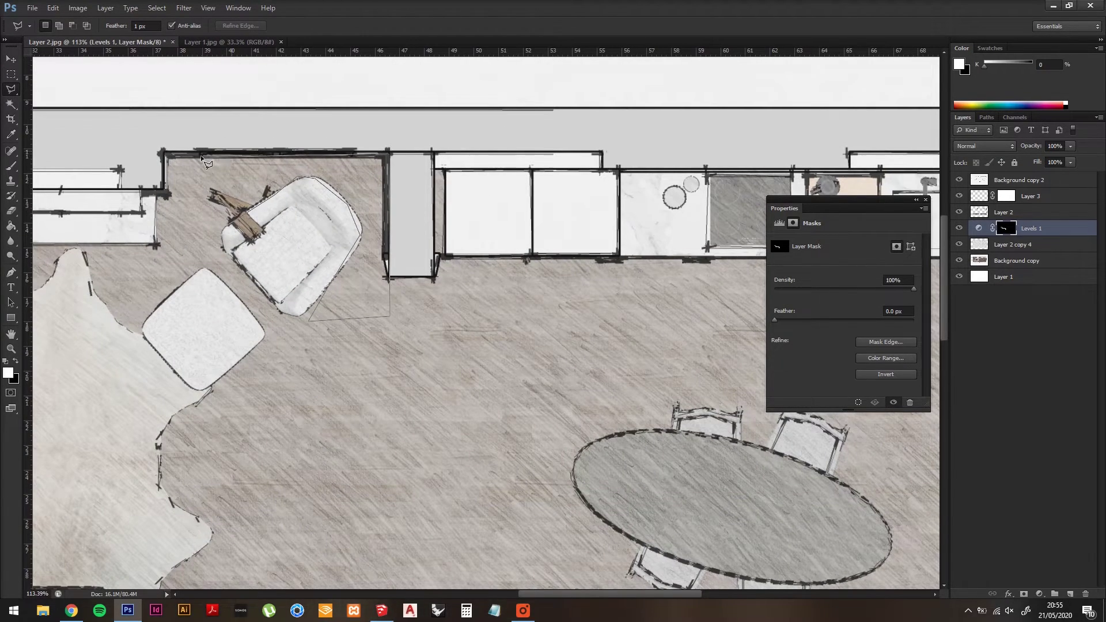
{"action": "double_click", "coordinate": [201, 155]}
{"action": "key", "text": "b"}
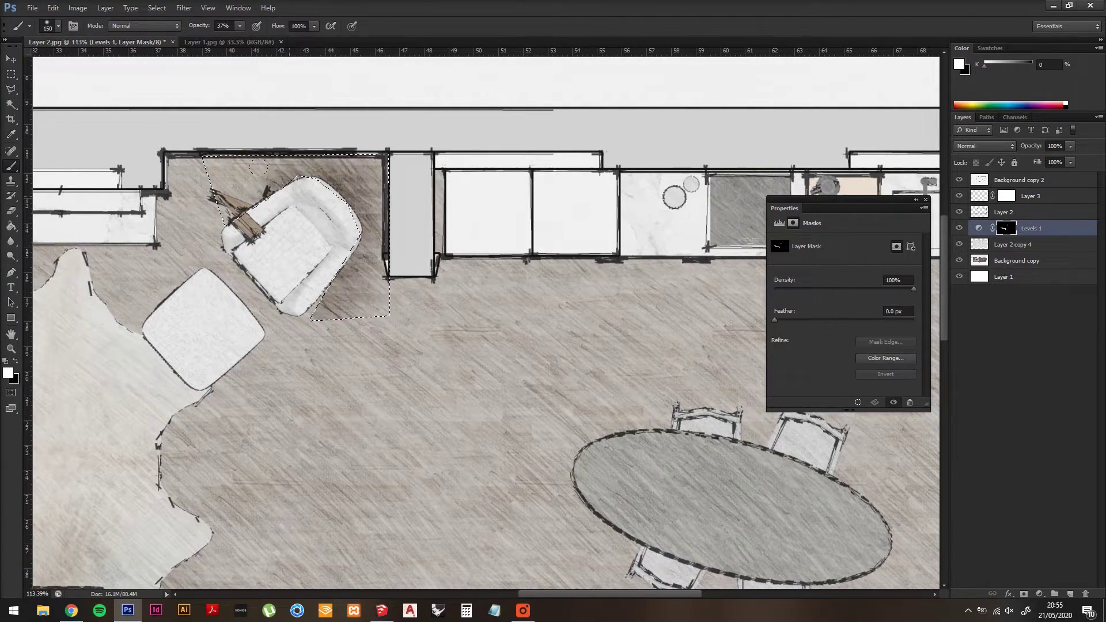
{"action": "key", "text": "m"}
Step: Paint a soft shadow on the floor around the dining table's left end with a 70 px white brush at 37% opacity
{"action": "scroll", "coordinate": [245, 205], "scroll_direction": "down", "scroll_amount": 5}
{"action": "scroll", "coordinate": [400, 261], "scroll_direction": "up", "scroll_amount": 4}
{"action": "key", "text": "l"}
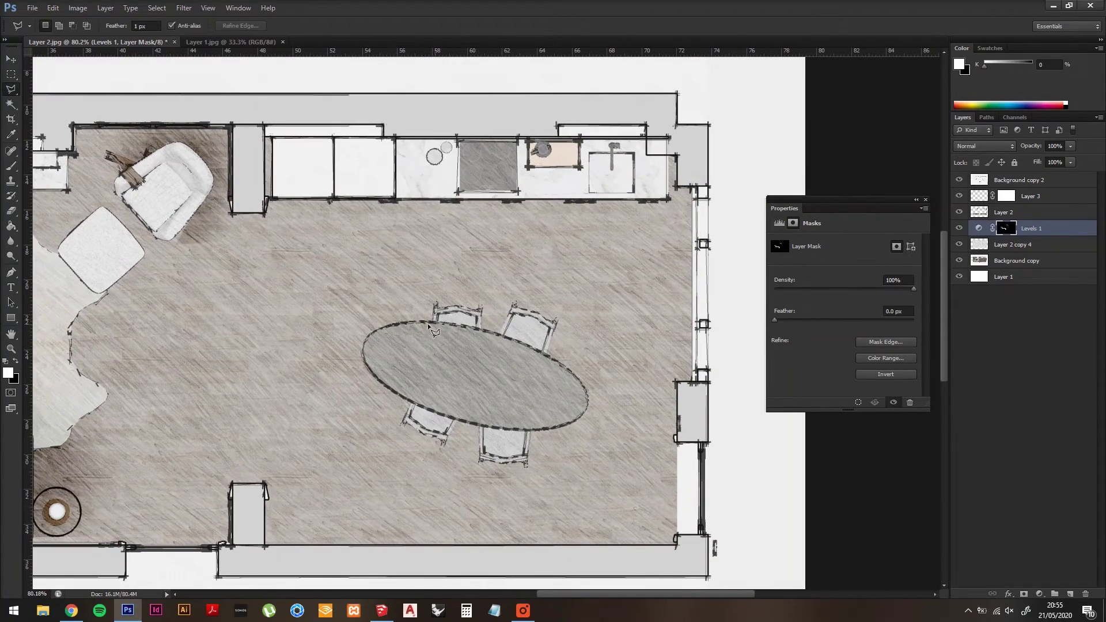
{"action": "scroll", "coordinate": [88, 174], "scroll_direction": "down", "scroll_amount": 1}
{"action": "key", "text": "b"}
{"action": "left_click_drag", "start_coordinate": [429, 257], "coordinate": [307, 336]}
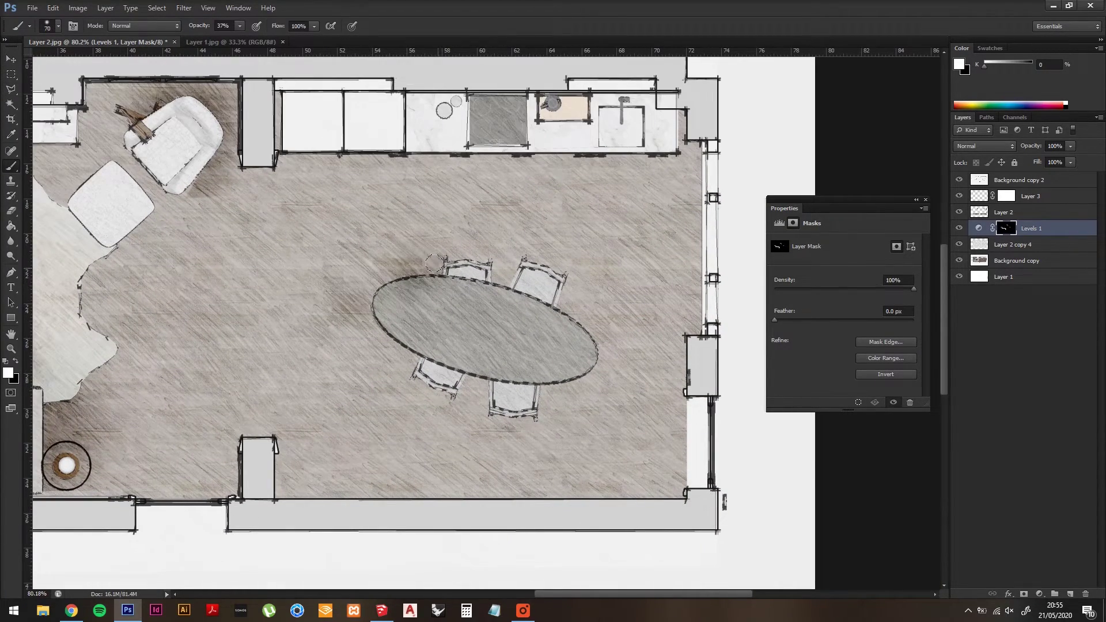
{"action": "mouse_move", "coordinate": [434, 263]}
{"action": "left_mouse_down"}
{"action": "mouse_move", "coordinate": [383, 279]}
{"action": "mouse_move", "coordinate": [381, 327]}
{"action": "mouse_move", "coordinate": [399, 345]}
{"action": "mouse_move", "coordinate": [438, 272]}
{"action": "mouse_move", "coordinate": [358, 300]}
{"action": "mouse_move", "coordinate": [356, 322]}
{"action": "mouse_move", "coordinate": [421, 350]}
{"action": "mouse_move", "coordinate": [424, 380]}
{"action": "left_mouse_up"}
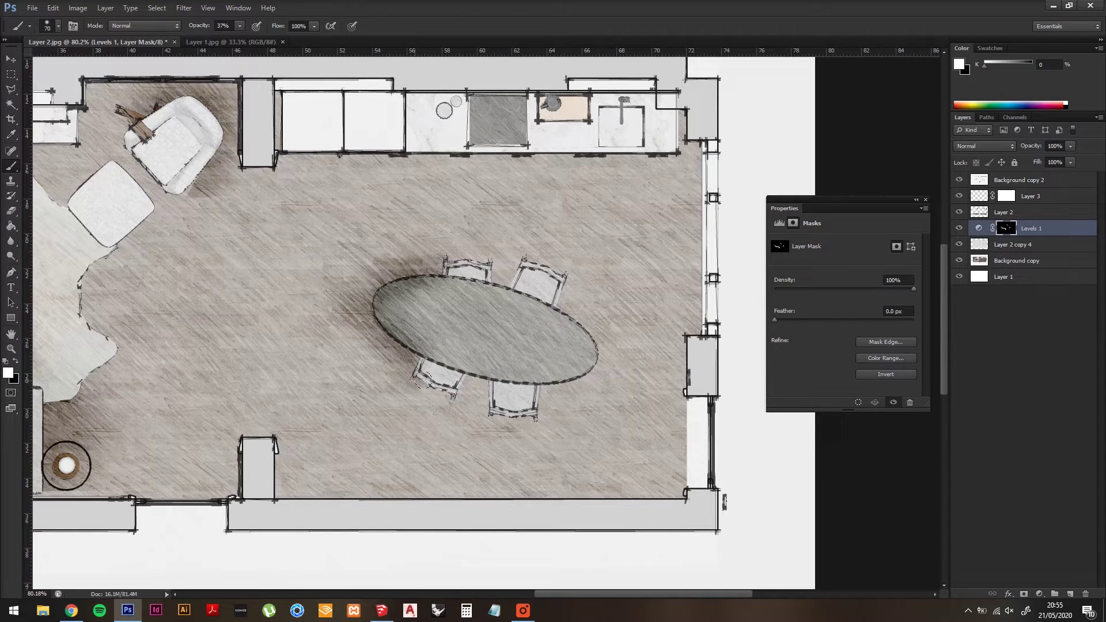
Step: Select the left part of the dining tabletop and clear the shadow spill from it on the Levels mask
{"action": "key", "text": "l"}
{"action": "double_click", "coordinate": [484, 336]}
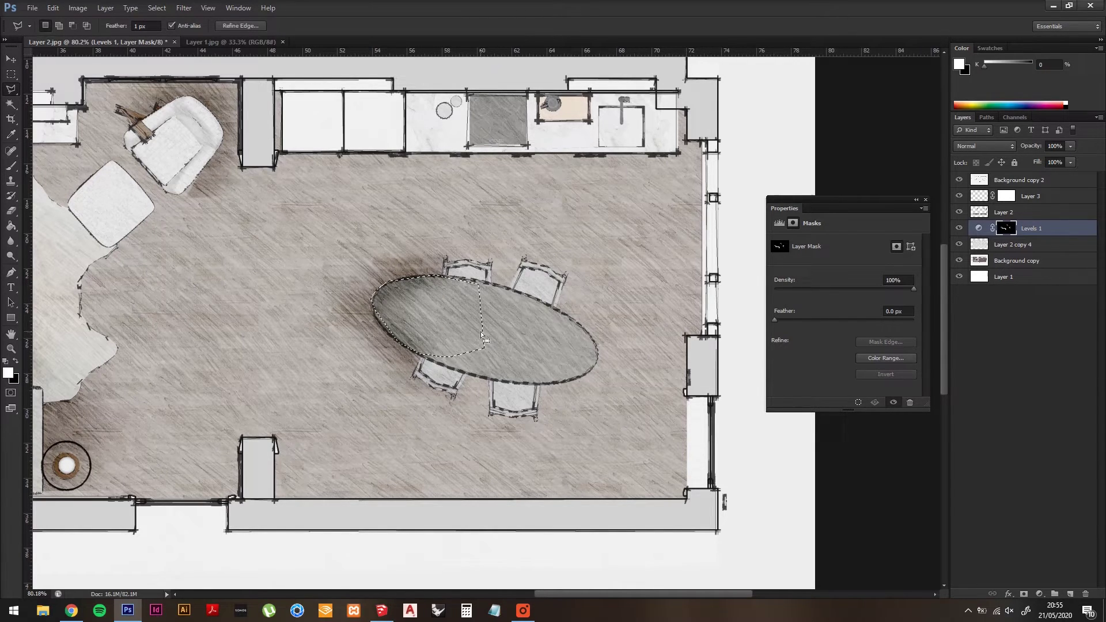
{"action": "key", "text": "Delete"}
{"action": "key", "text": "m"}
{"action": "key", "text": "ctrl+d"}
{"action": "left_click_drag", "start_coordinate": [484, 287], "coordinate": [426, 286]}
{"action": "left_click_drag", "start_coordinate": [143, 242], "coordinate": [342, 273]}
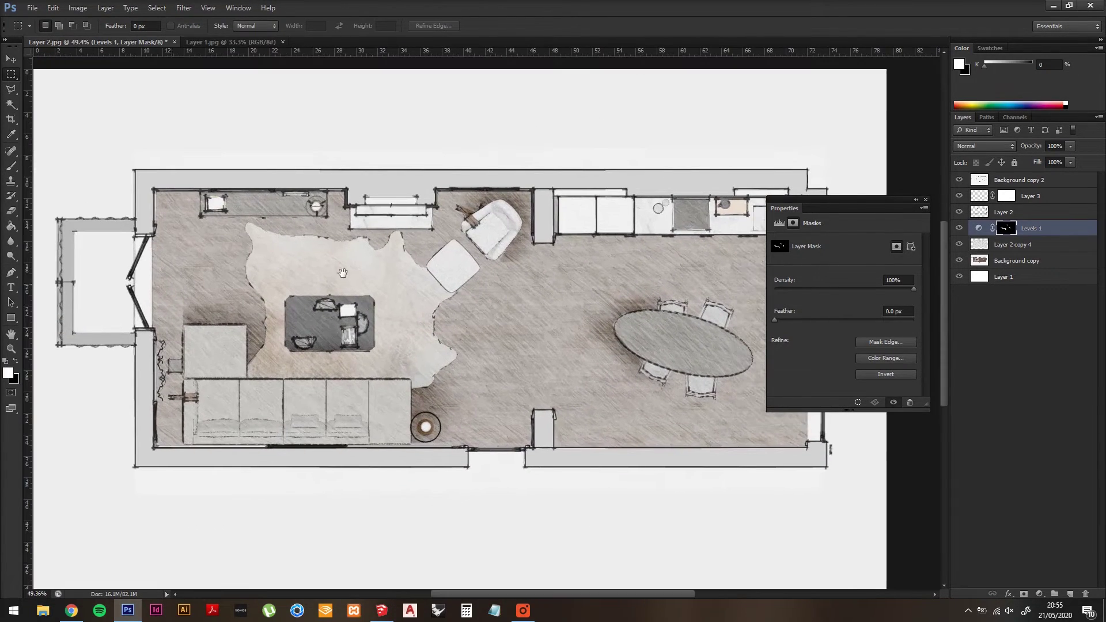
Step: Close the mask properties and shade the floor strip right of the wall cabinet with a 125 px brush at 37% opacity
{"action": "left_click", "coordinate": [926, 202]}
{"action": "left_click_drag", "start_coordinate": [265, 189], "coordinate": [329, 189]}
{"action": "left_click_drag", "start_coordinate": [396, 251], "coordinate": [484, 178]}
{"action": "key", "text": "b"}
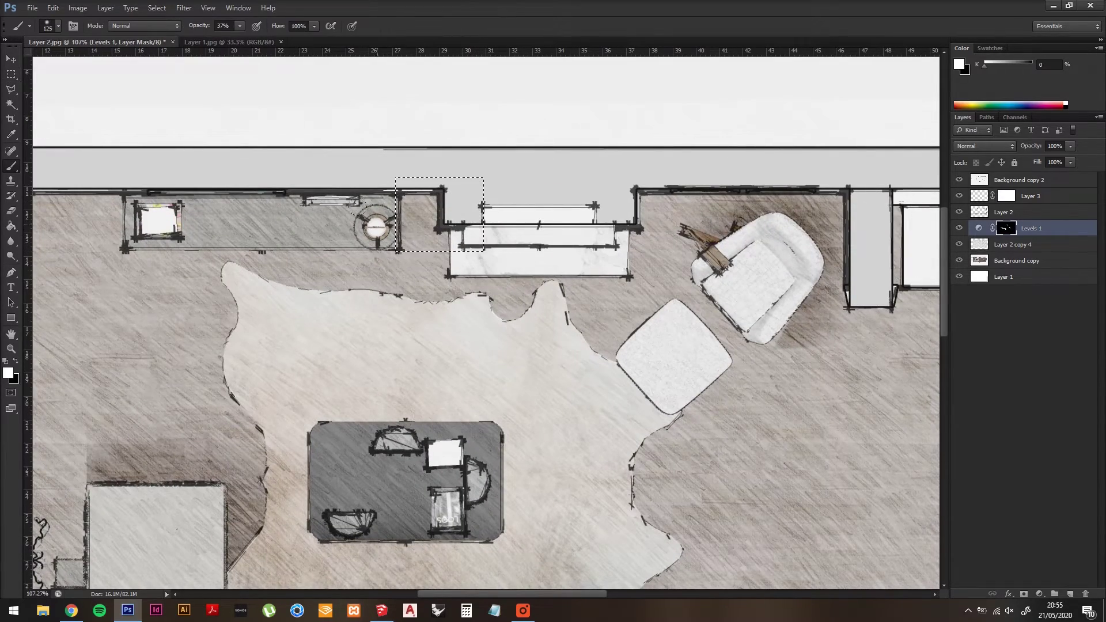
{"action": "left_click", "coordinate": [383, 219]}
{"action": "key", "text": "ctrl+d"}
Step: Outline the floor gap between the armchair and its footstool with the Polygonal Lasso and shade it on the Levels mask
{"action": "left_click_drag", "start_coordinate": [314, 226], "coordinate": [260, 226]}
{"action": "left_click_drag", "start_coordinate": [512, 275], "coordinate": [599, 274]}
{"action": "key", "text": "l"}
{"action": "left_click", "coordinate": [493, 325]}
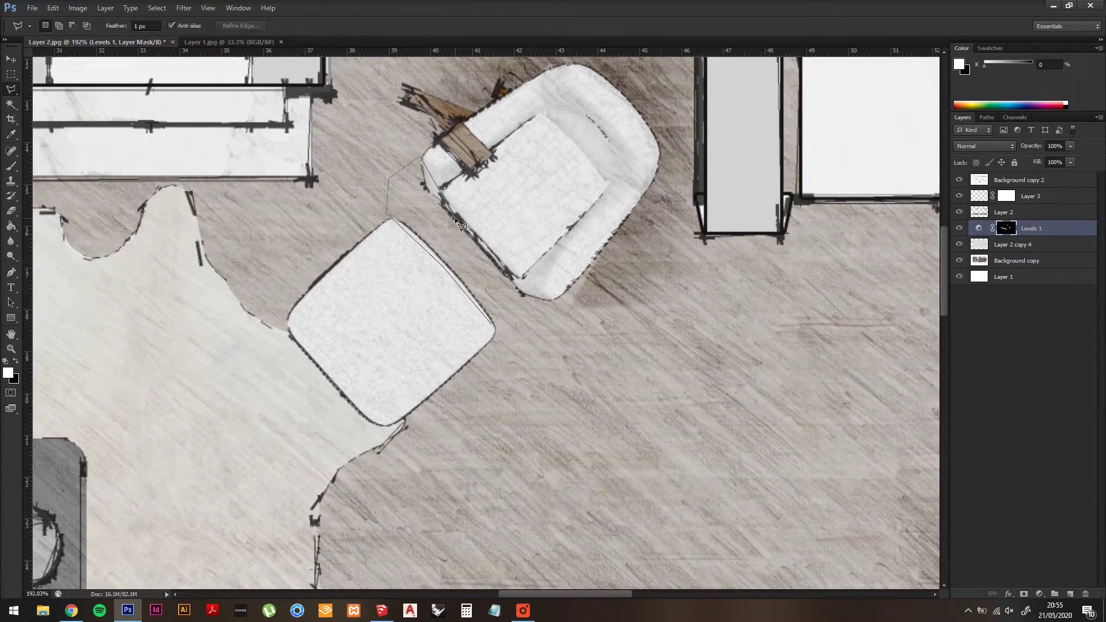
{"action": "key", "text": "m"}
{"action": "key", "text": "ctrl+0"}
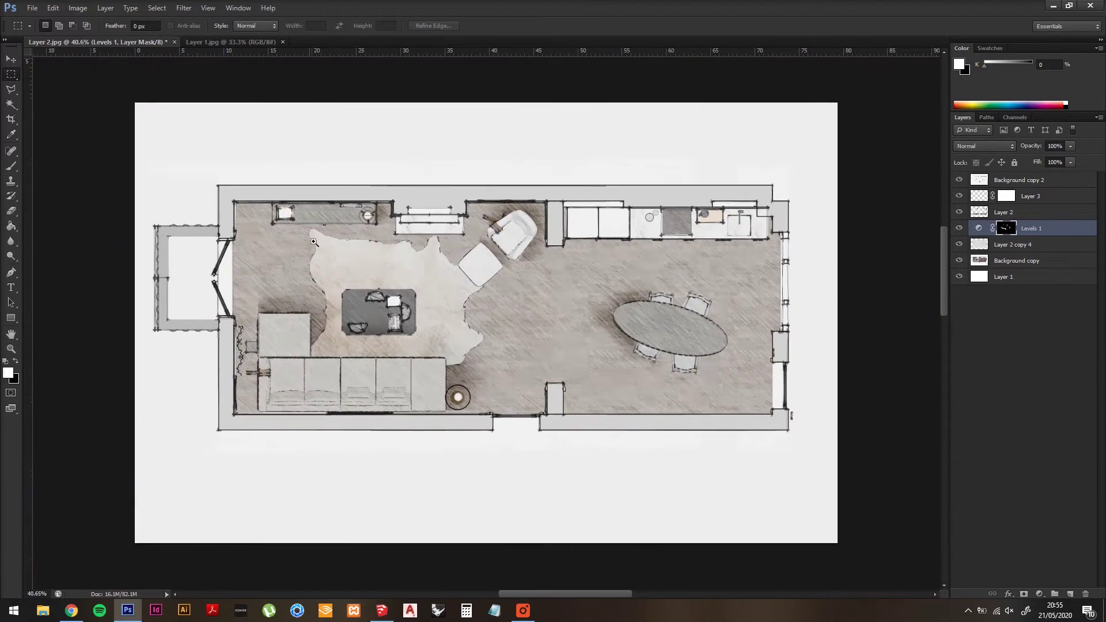
{"action": "key", "text": "ctrl+0"}
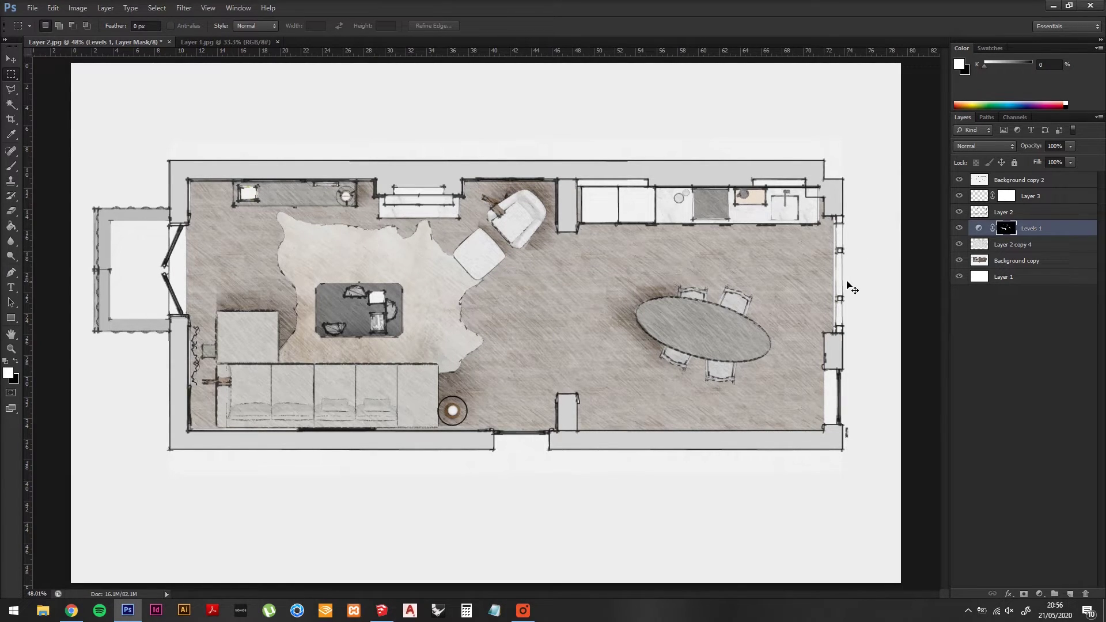
Step: Create a new layer above the Levels adjustment and paint soft white light on the selected floor area inside the balcony doors
{"action": "key", "text": "ctrl+shift+n"}
{"action": "key", "text": "Return"}
{"action": "key", "text": "x"}
{"action": "key", "text": "b"}
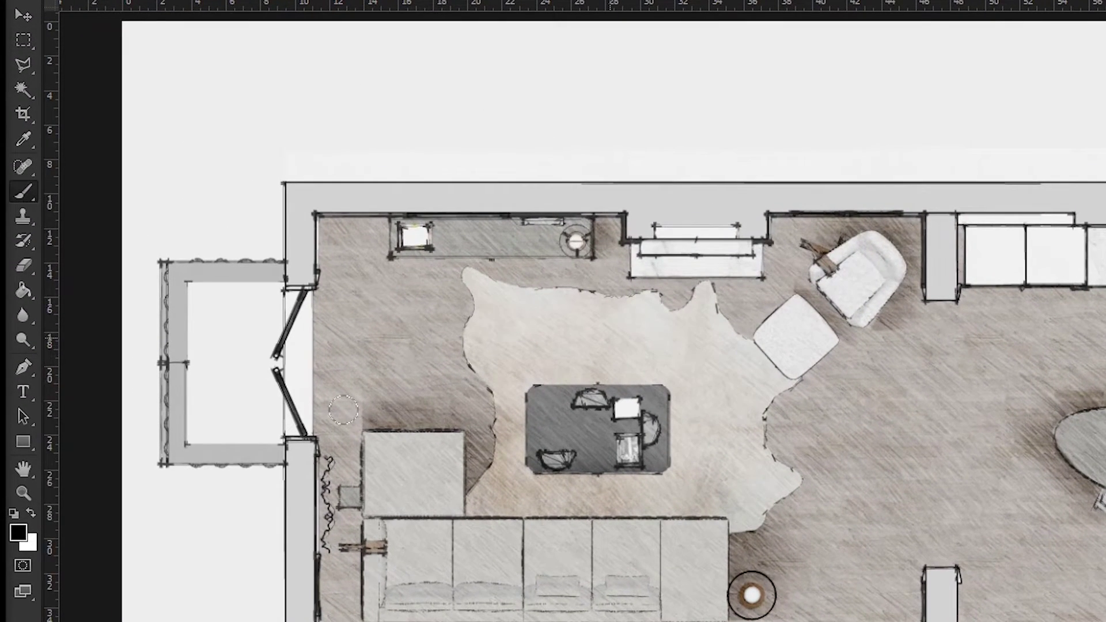
{"action": "key", "text": "m"}
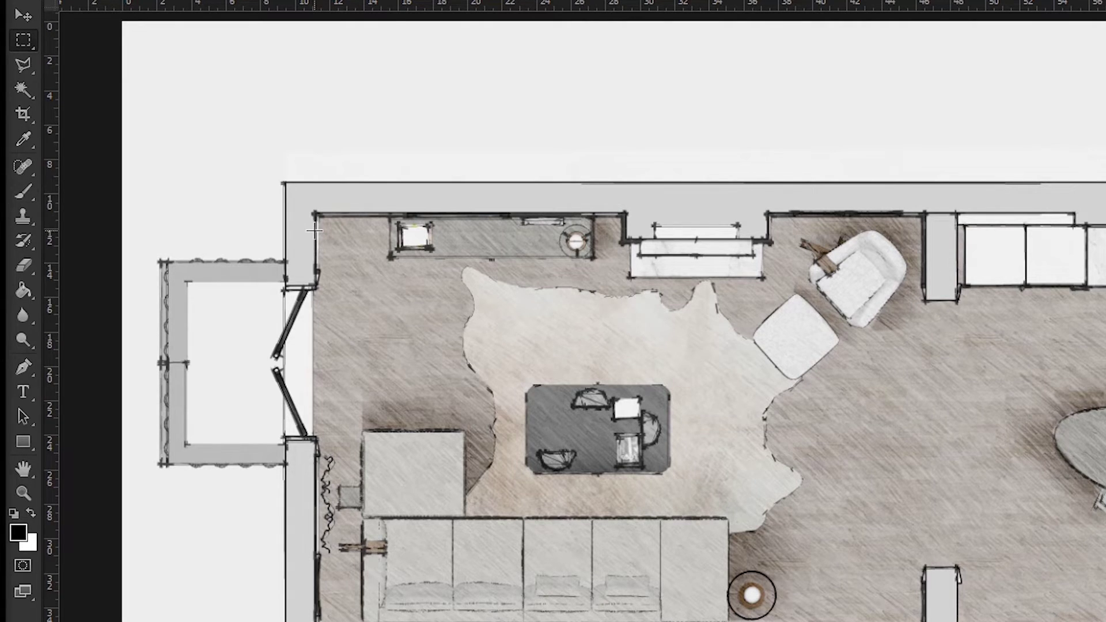
{"action": "mouse_move", "coordinate": [315, 250]}
{"action": "left_mouse_down"}
{"action": "mouse_move", "coordinate": [524, 495]}
{"action": "mouse_move", "coordinate": [590, 553]}
{"action": "left_mouse_up"}
{"action": "key", "text": "b"}
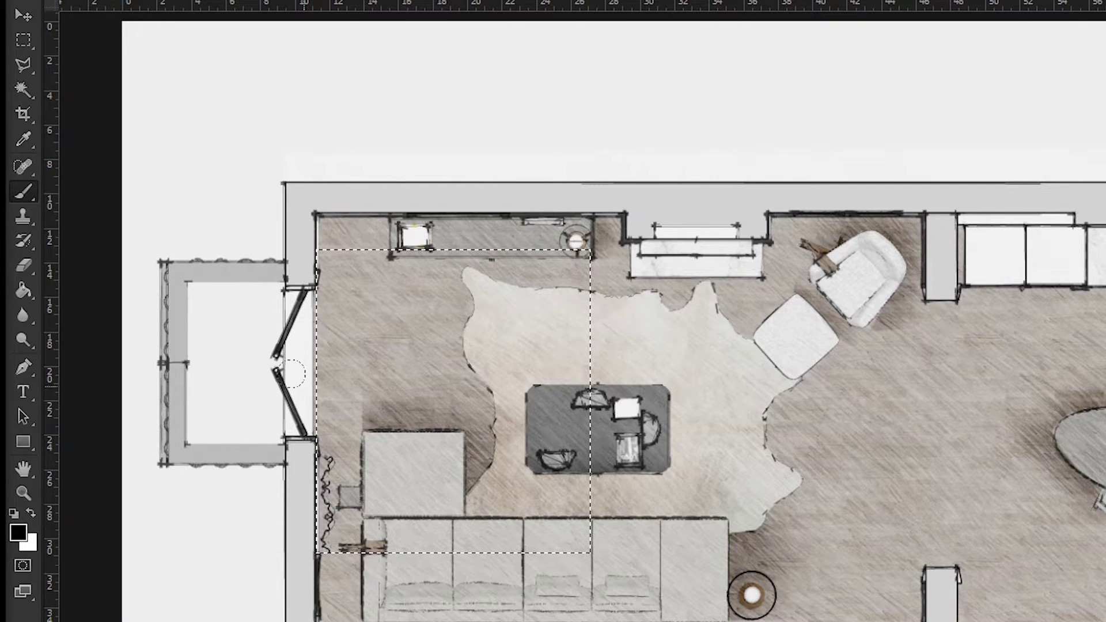
{"action": "key", "text": "x"}
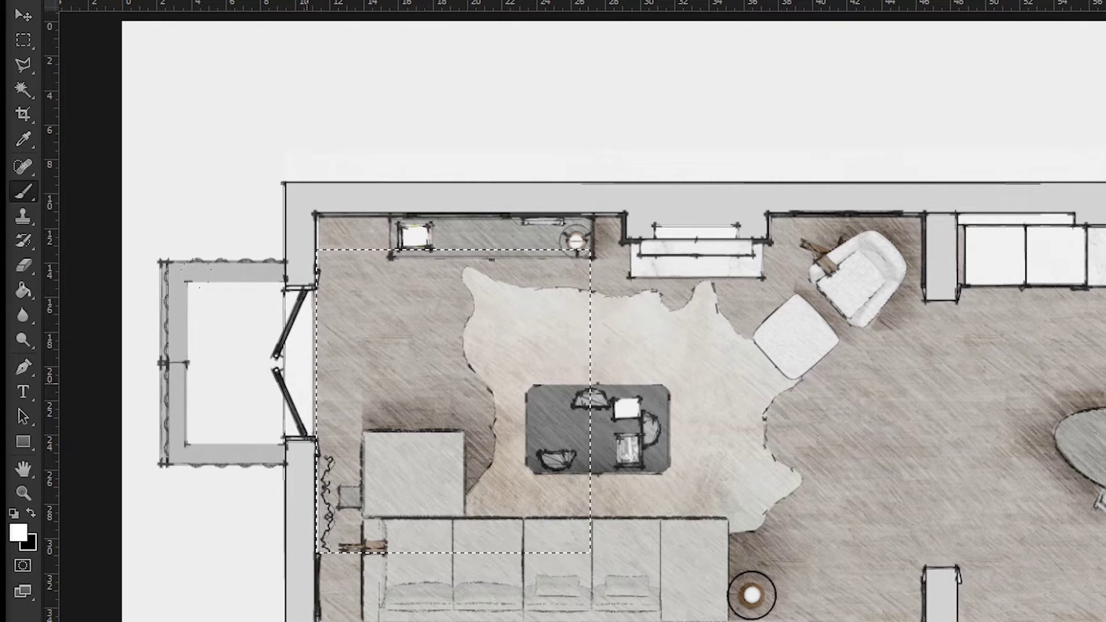
{"action": "mouse_move", "coordinate": [375, 299]}
{"action": "left_mouse_down"}
{"action": "mouse_move", "coordinate": [374, 473]}
{"action": "mouse_move", "coordinate": [374, 299]}
{"action": "left_mouse_up"}
{"action": "key", "text": "m"}
{"action": "key", "text": "ctrl+d"}
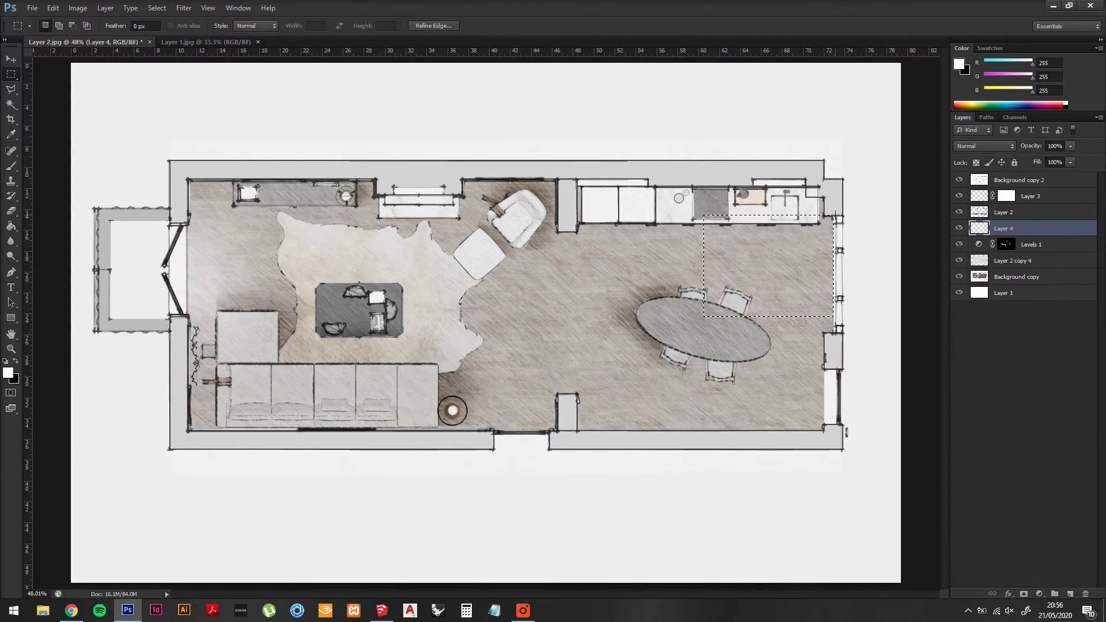
Step: Select the area inside the kitchen-side window and paint white light there with a 700 px brush at 37% opacity
{"action": "mouse_move", "coordinate": [834, 333]}
{"action": "left_mouse_down"}
{"action": "mouse_move", "coordinate": [770, 257]}
{"action": "mouse_move", "coordinate": [692, 196]}
{"action": "mouse_move", "coordinate": [665, 193]}
{"action": "left_mouse_up"}
{"action": "key", "text": "b"}
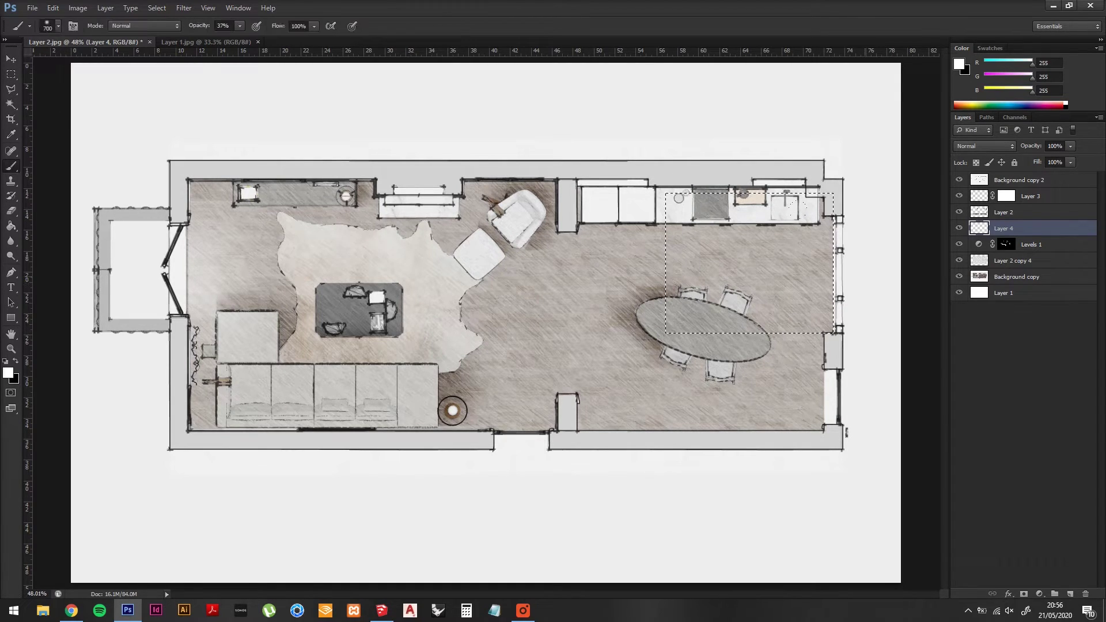
{"action": "key", "text": "ctrl+d"}
{"action": "key", "text": "m"}
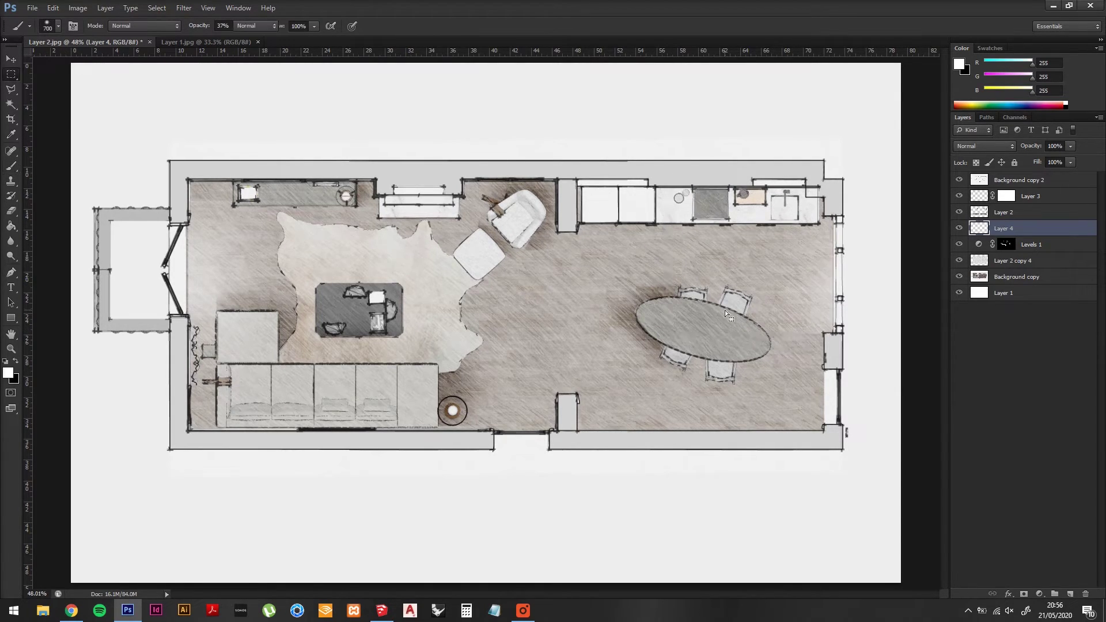
Step: Fine-tune the opacity of the white light layer and select the pencil texture layer
{"action": "scroll", "coordinate": [725, 310], "scroll_direction": "down", "scroll_amount": 2}
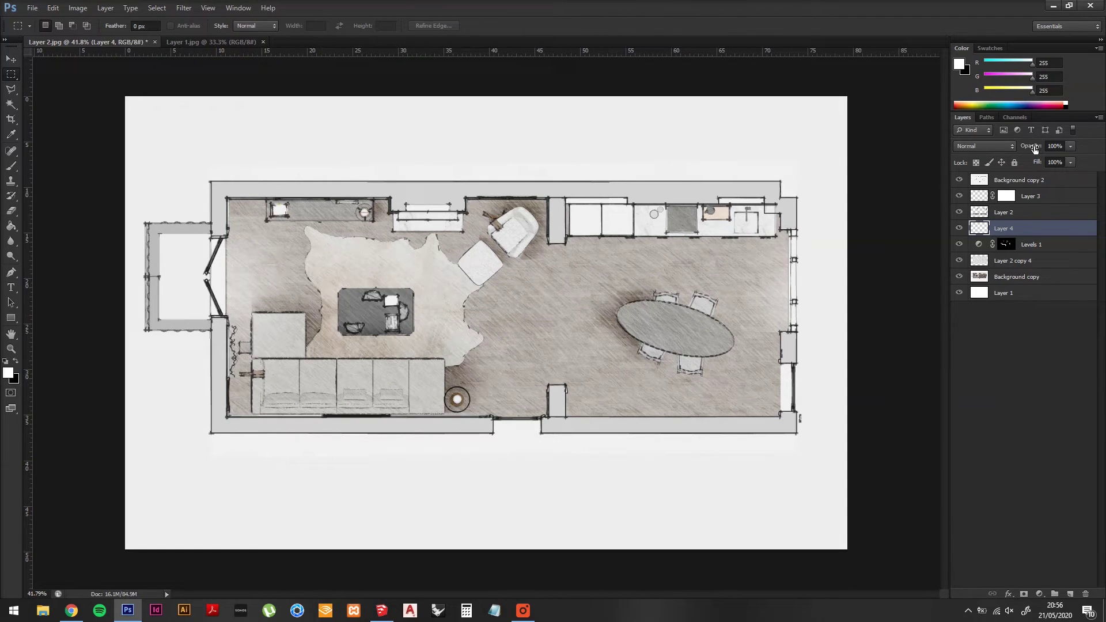
{"action": "mouse_move", "coordinate": [1035, 148]}
{"action": "left_mouse_down"}
{"action": "mouse_move", "coordinate": [1024, 149]}
{"action": "mouse_move", "coordinate": [1036, 152]}
{"action": "left_mouse_up"}
{"action": "left_click", "coordinate": [1013, 261]}
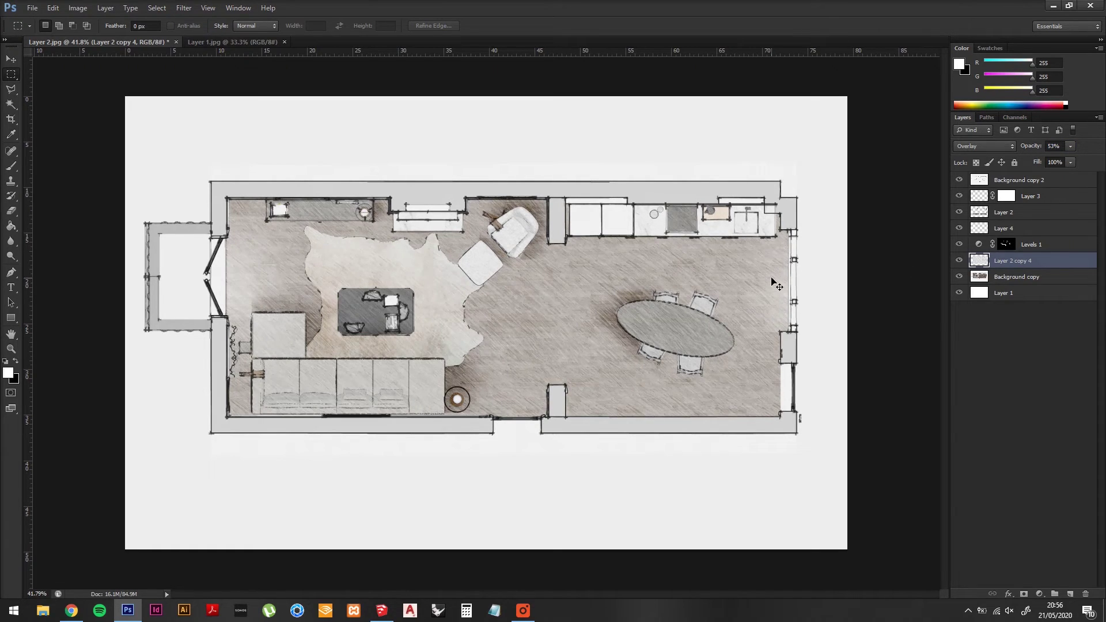